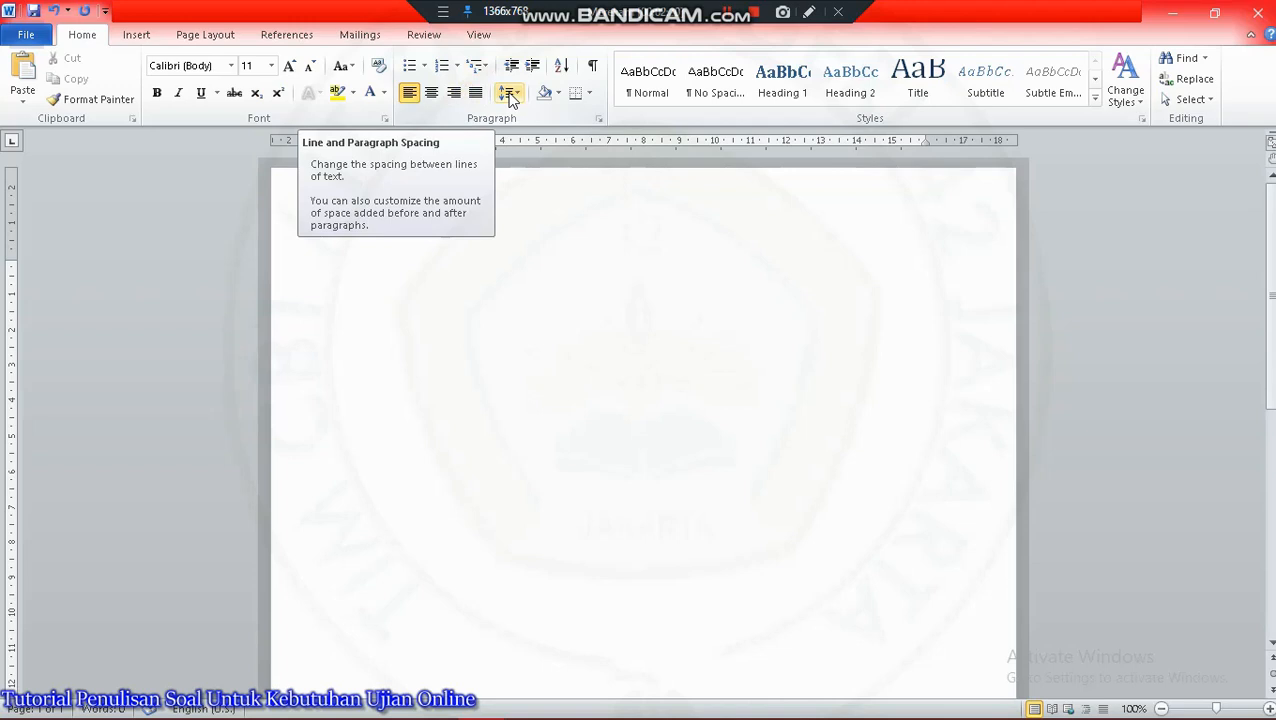
- Set the line spacing of the empty document to 1,15 and remove the space after the paragraph
left_click(509, 93)
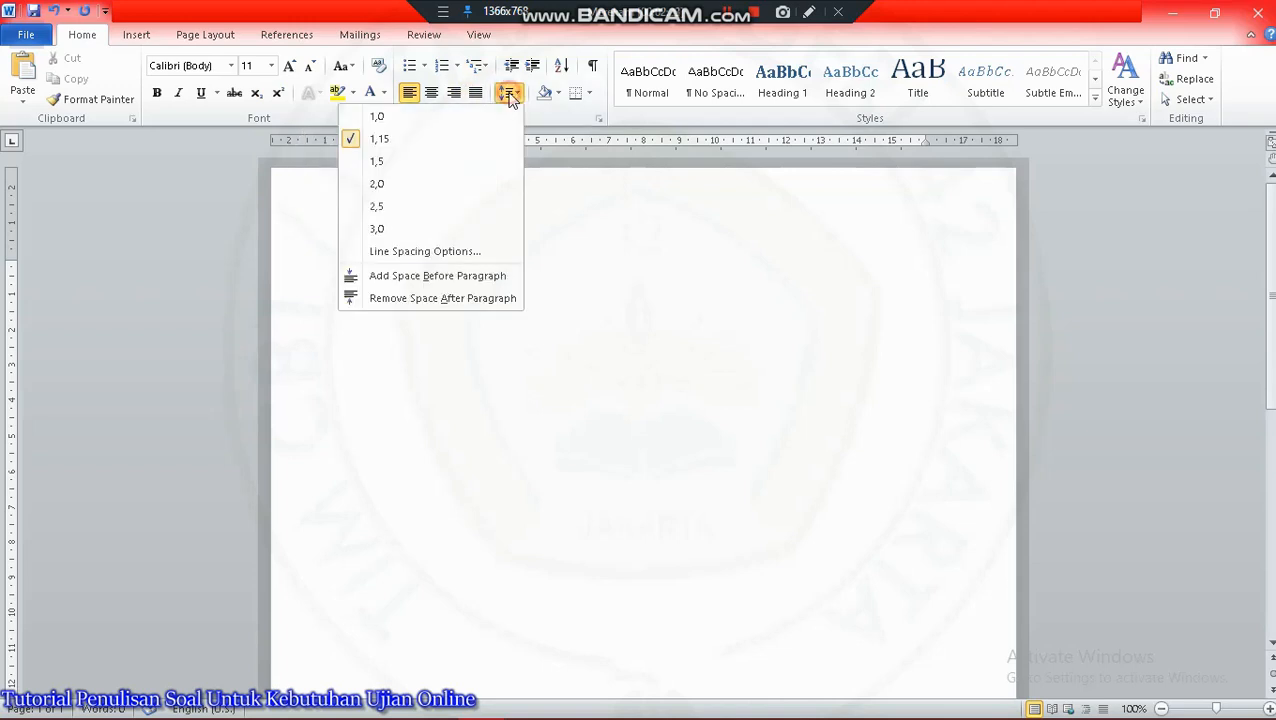
left_click(401, 146)
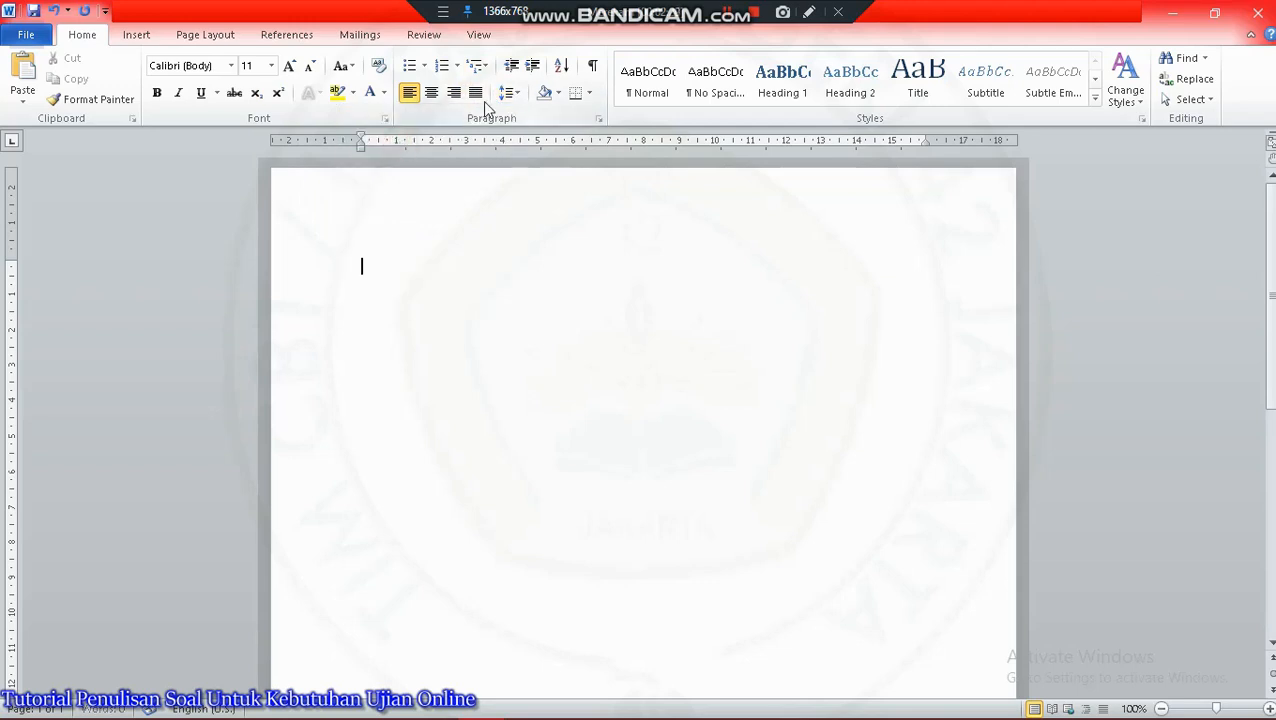
left_click(509, 93)
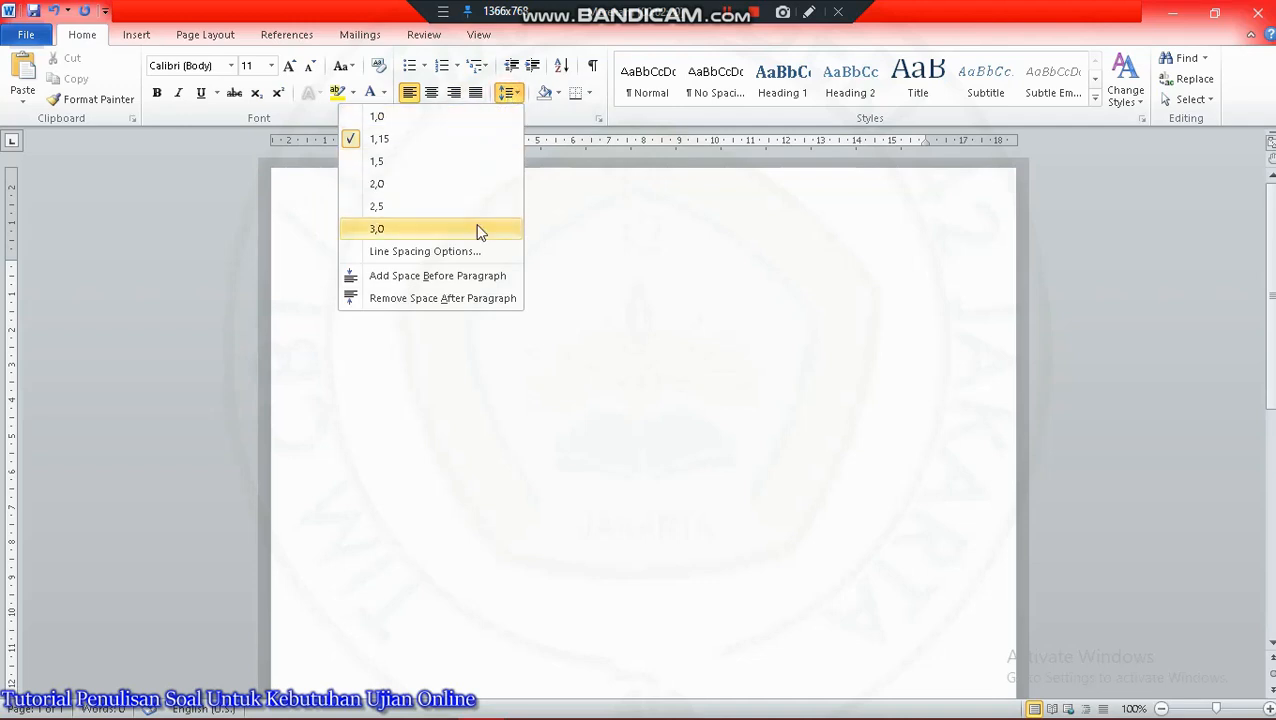
left_click(410, 298)
left_click(508, 92)
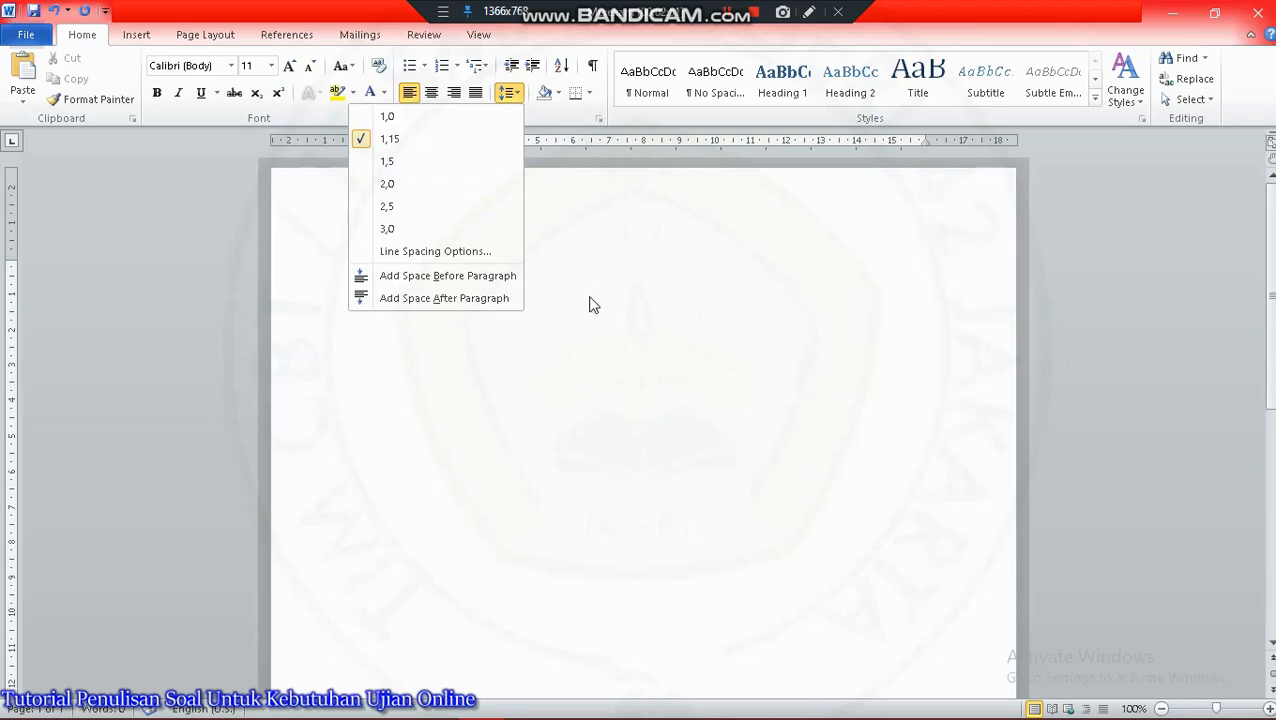
left_click(590, 303)
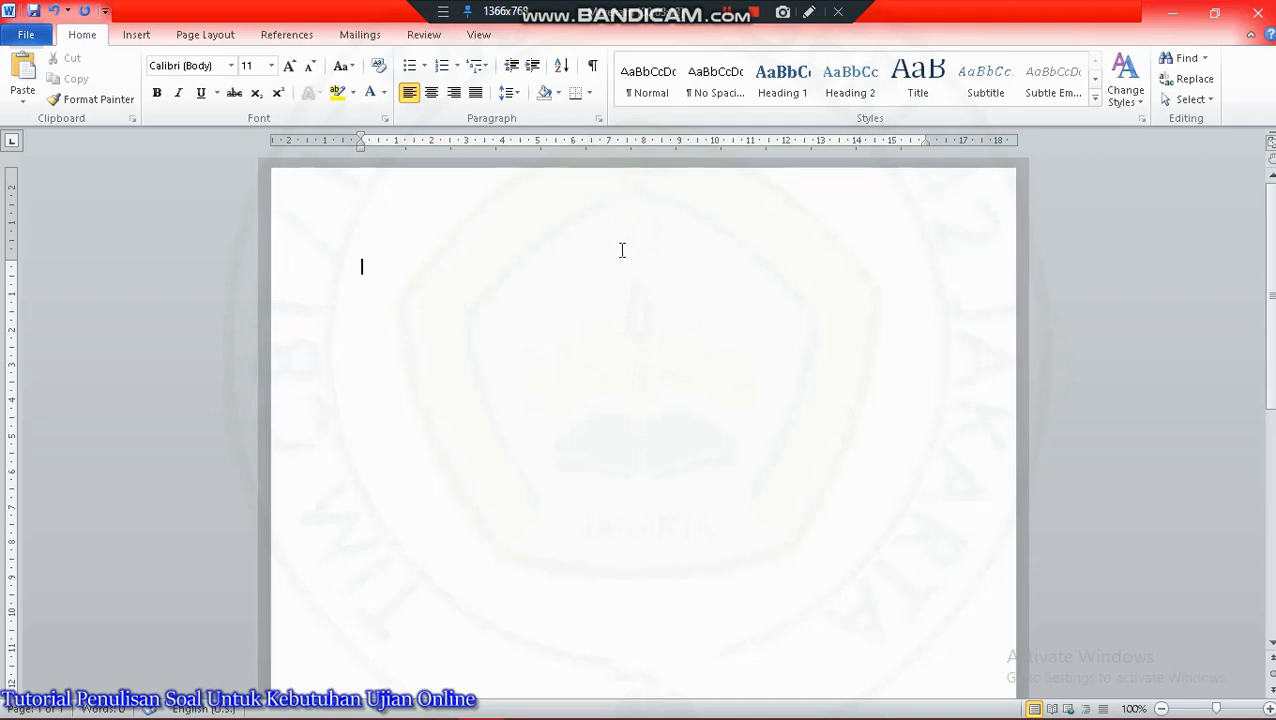
- Write the title "SOAL CONTOH XI IPS" and the section heading "MULTIPLE CHOICE" beneath it
type("SOAL CONTOH")
type("XI I")
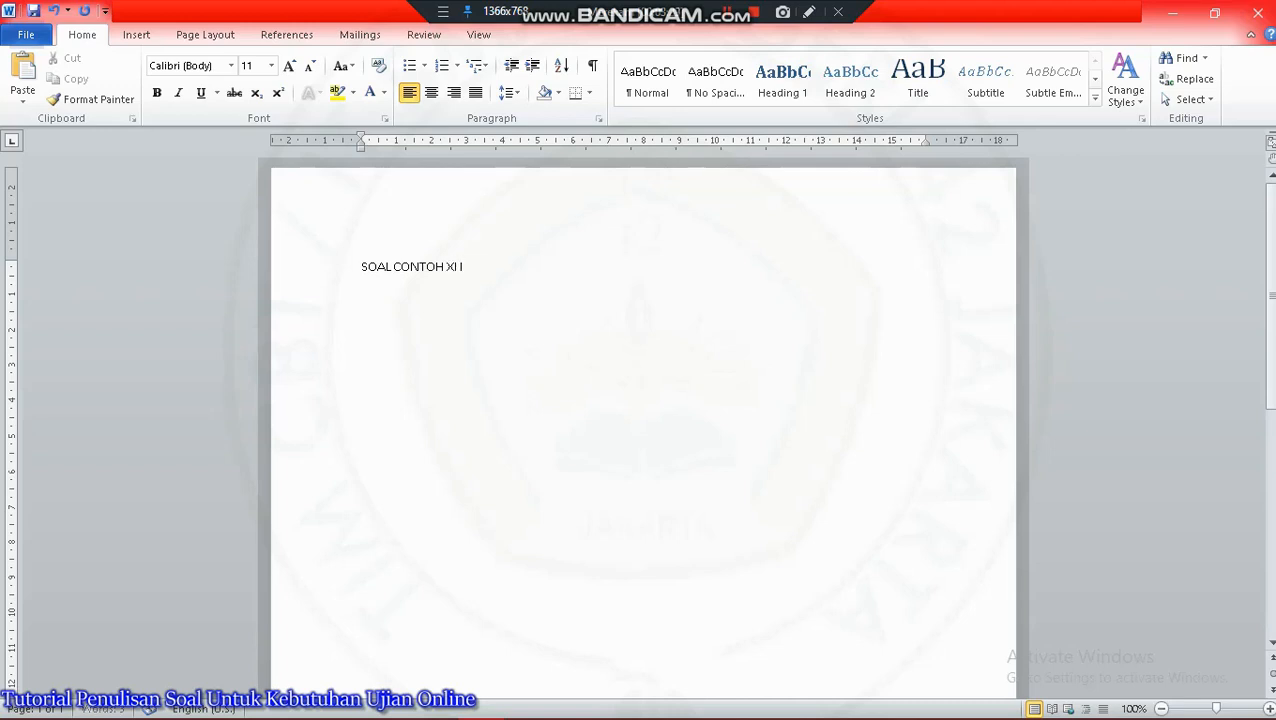
type("PS")
key("ctrl+z")
key("Return")
type("MULTIPLE CH")
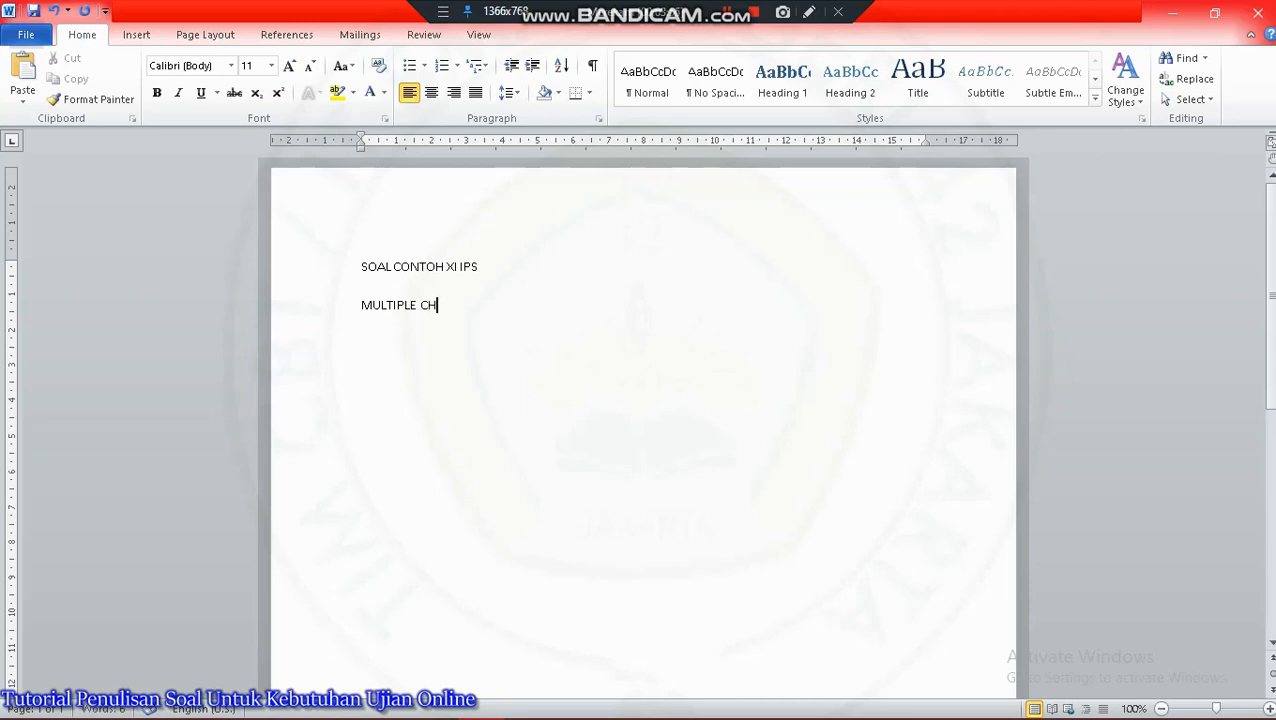
type("OICE")
key("Return")
- Create a 1. 2. 3. numbered list under the heading, shift its indent to the page margin, and fill three items with "...."
left_click(442, 68)
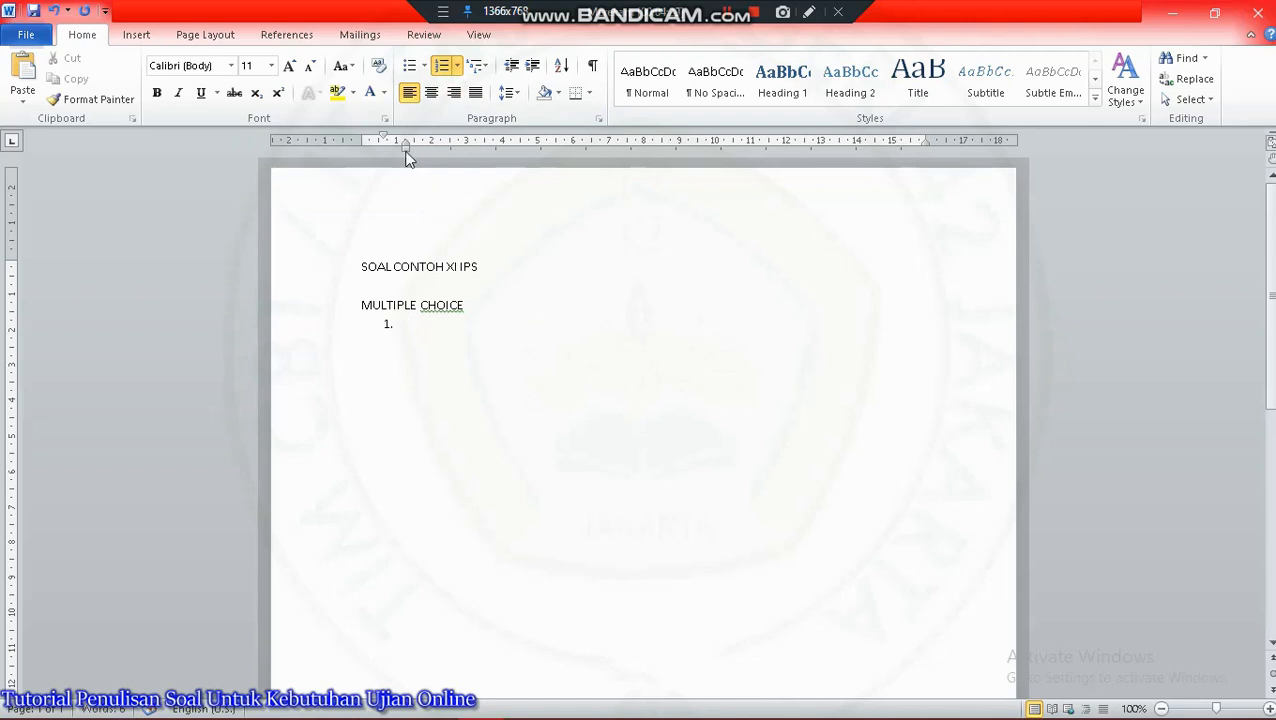
left_click_drag(407, 150, 386, 147)
type("....")
key("Return")
type("..")
key("Return")
type("....")
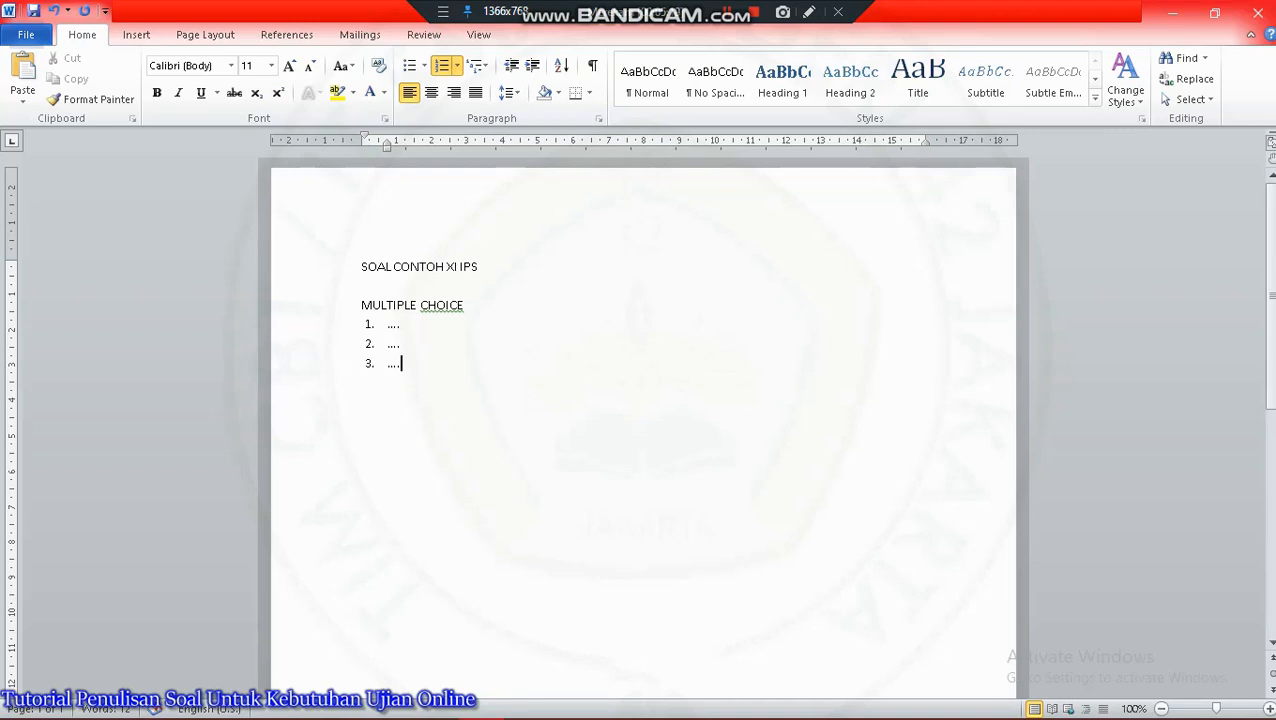
- Replace the placeholder of item 1 with the question "Siapakah presiden RI Pertama ...."
left_click(415, 328)
key("BackSpace")
key("BackSpace")
key("BackSpace")
key("BackSpace")
scroll(572, 345, "down", 1)
scroll(572, 345, "down", 1)
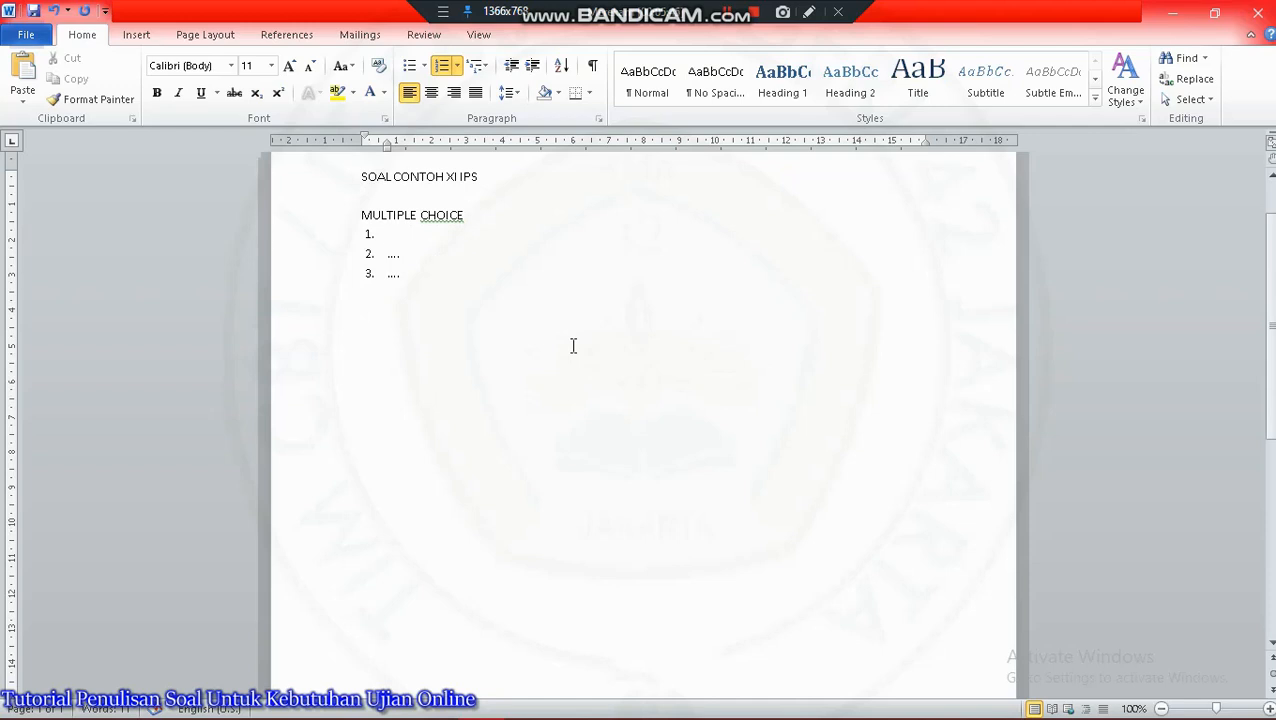
type("Siapakah presiden RI")
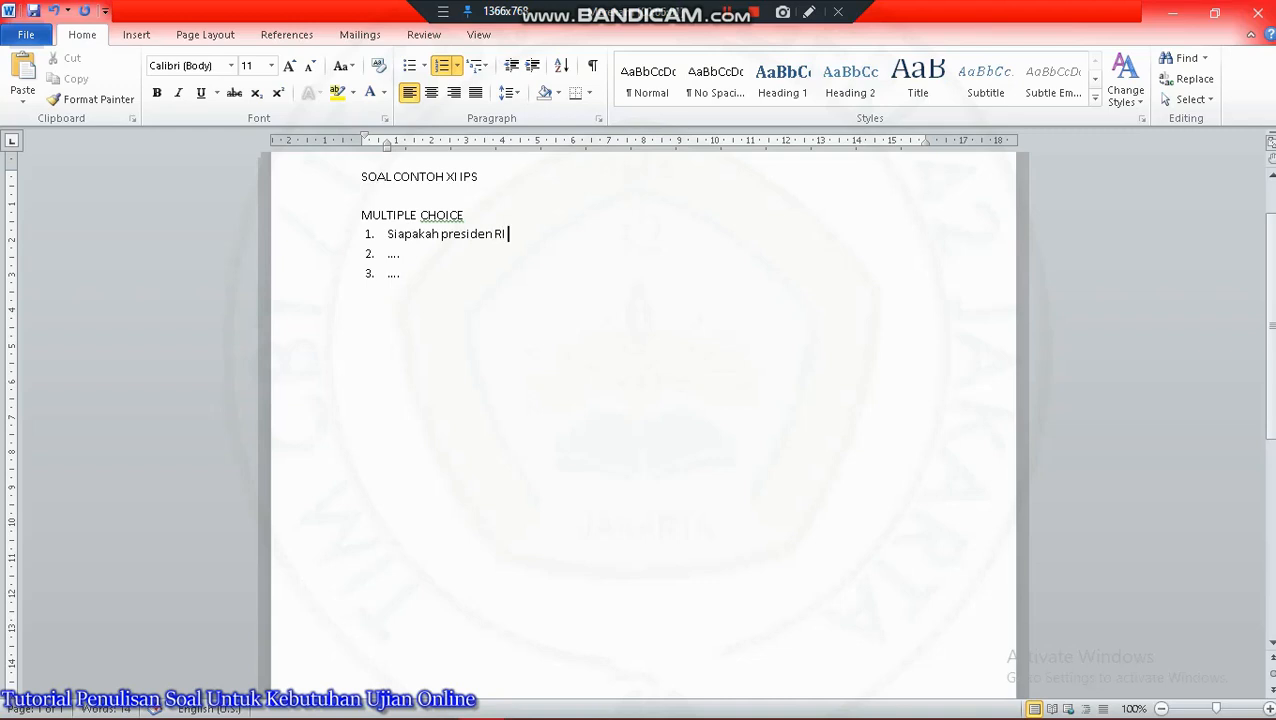
type(" Pertama ....")
- Add an unnumbered line under question 1 and start an A. B. C. lettered list on it
key("Return")
key("BackSpace")
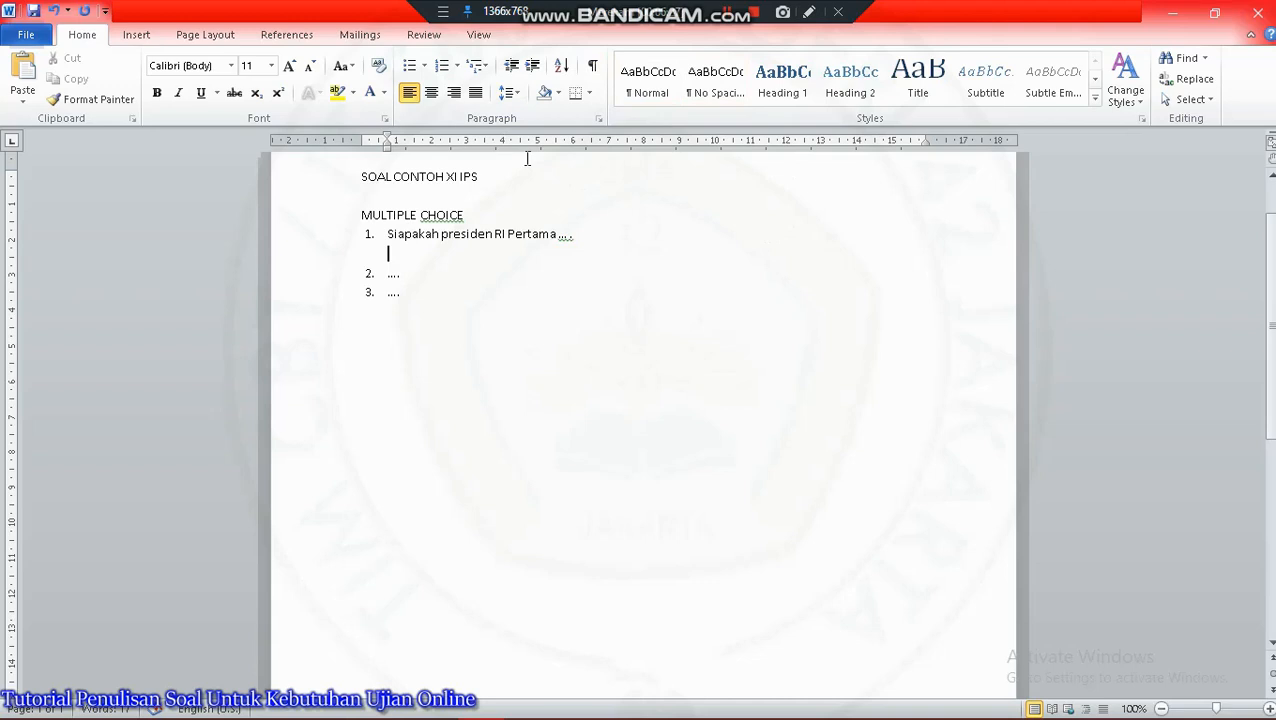
left_click(458, 66)
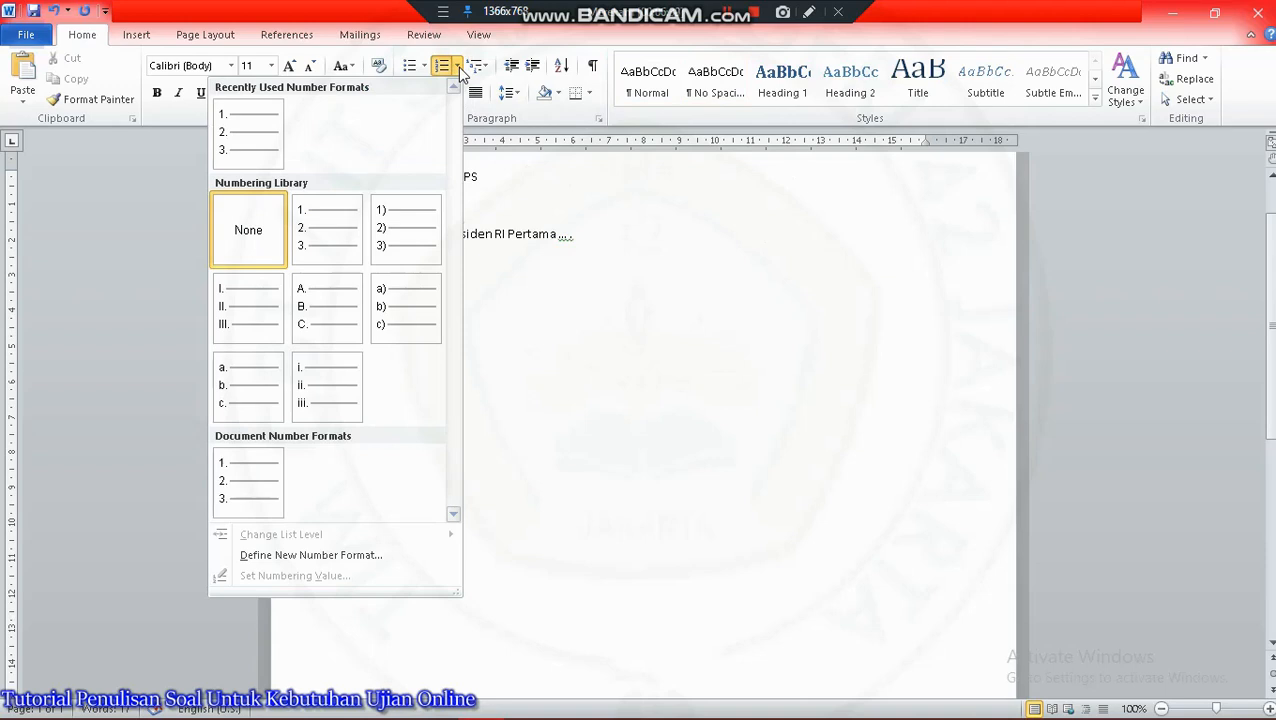
left_click(352, 297)
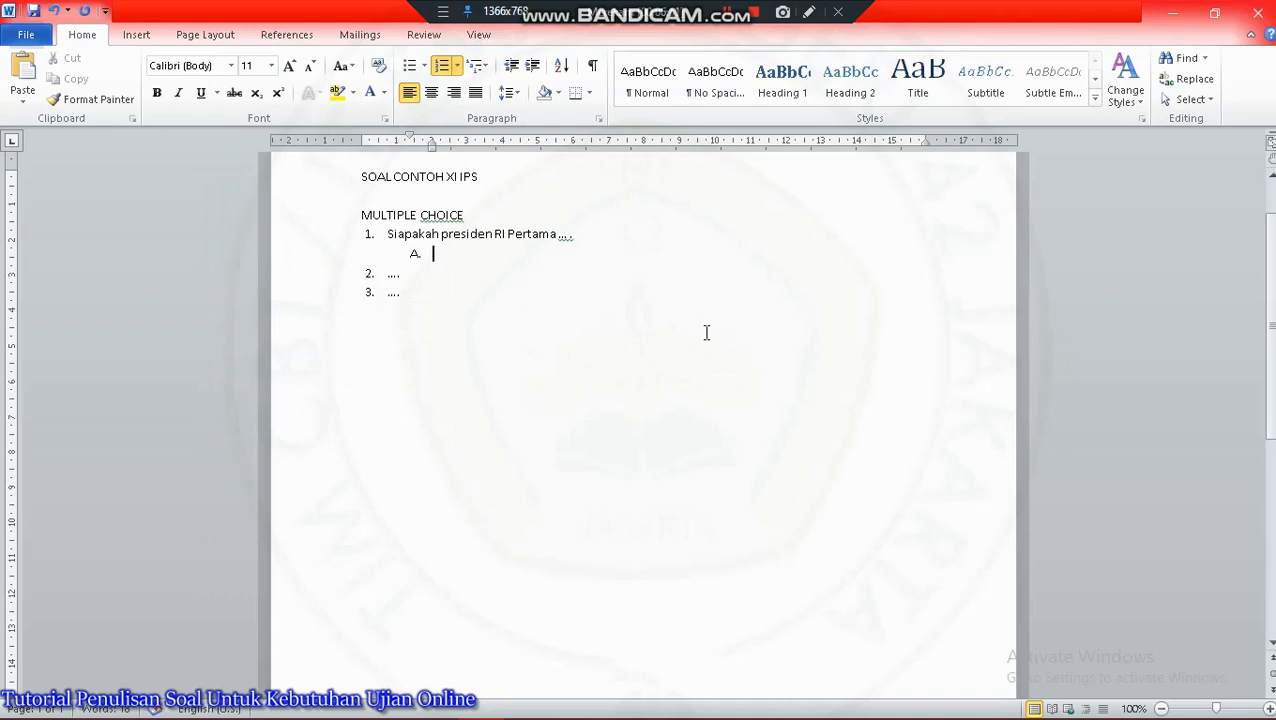
- Enter the answer options Soeharto, Soekarno, Hatta, Susilo Bambang Yudoyono and Megawati as items A to E
type("Soeharto")
key("Return")
type("Soekarno")
key("Return")
type("Hatta")
key("Return")
type("Susilo Bambang Yudoyono")
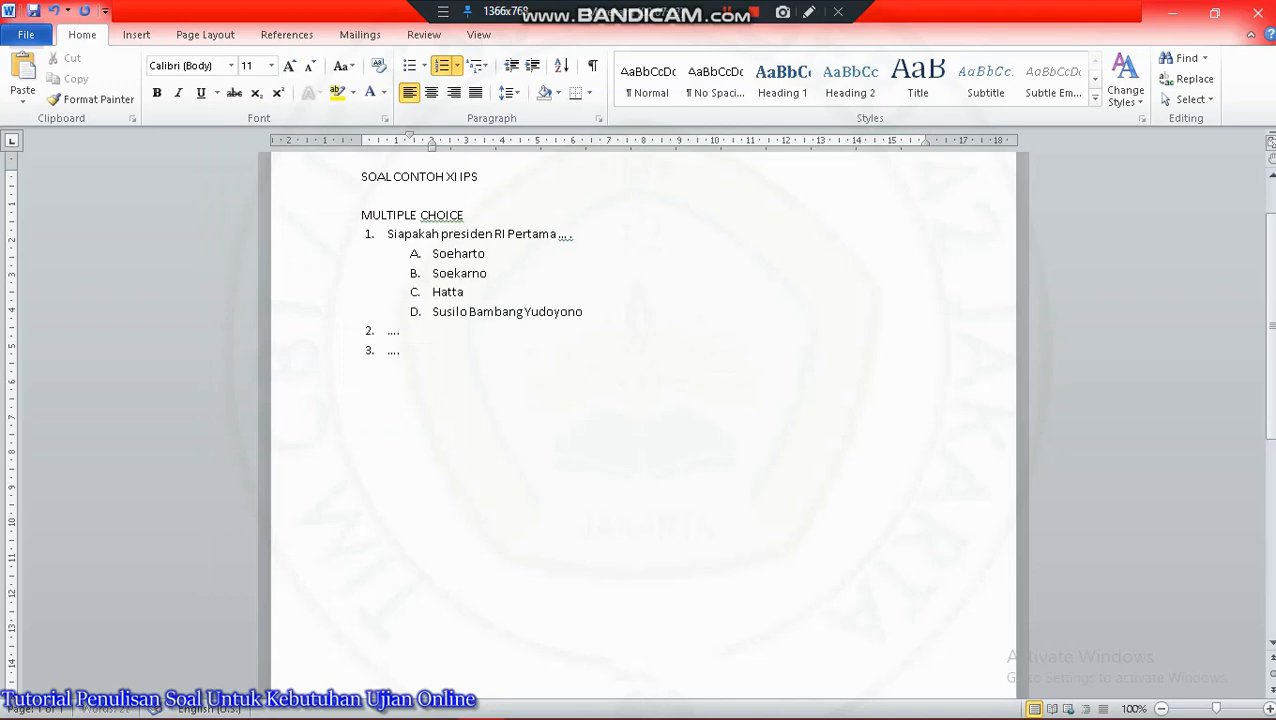
key("Return")
type("Megawati")
- End the lettered list, leave a blank line, and write the answer key "ANS: B" for question 1
key("Return")
key("Return")
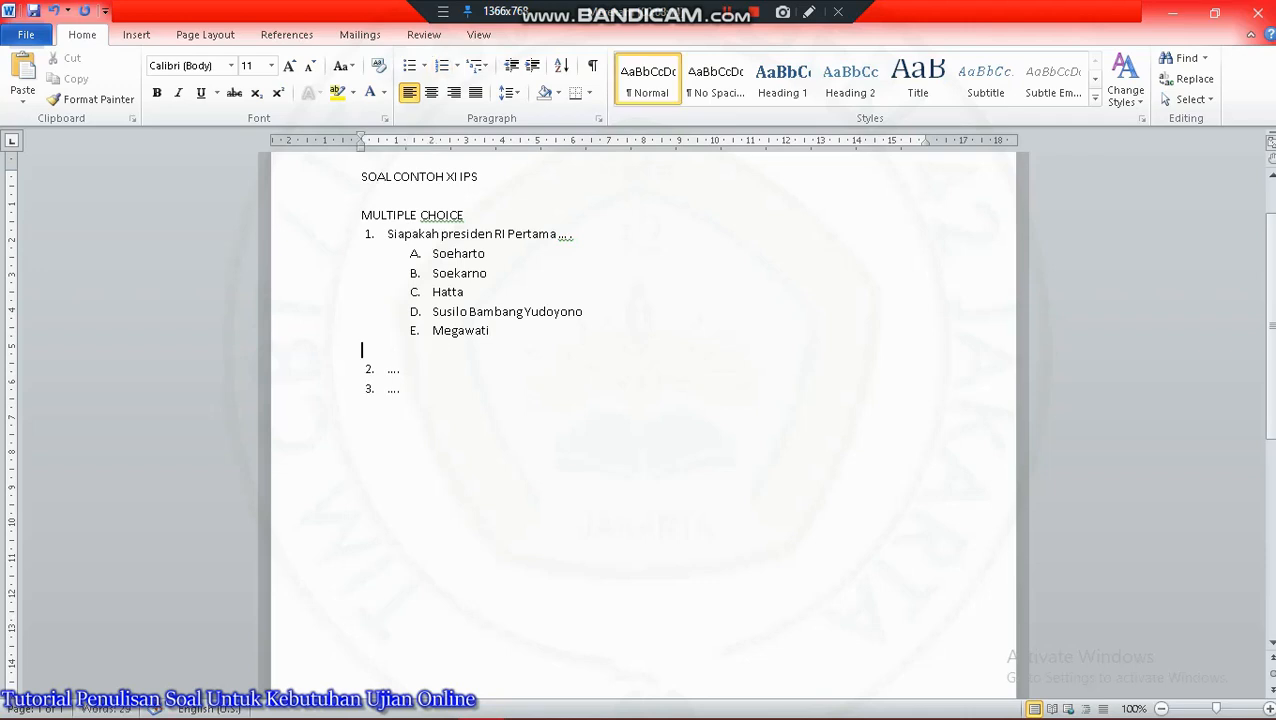
key("Return")
type("ANS:")
type("B")
key("Down")
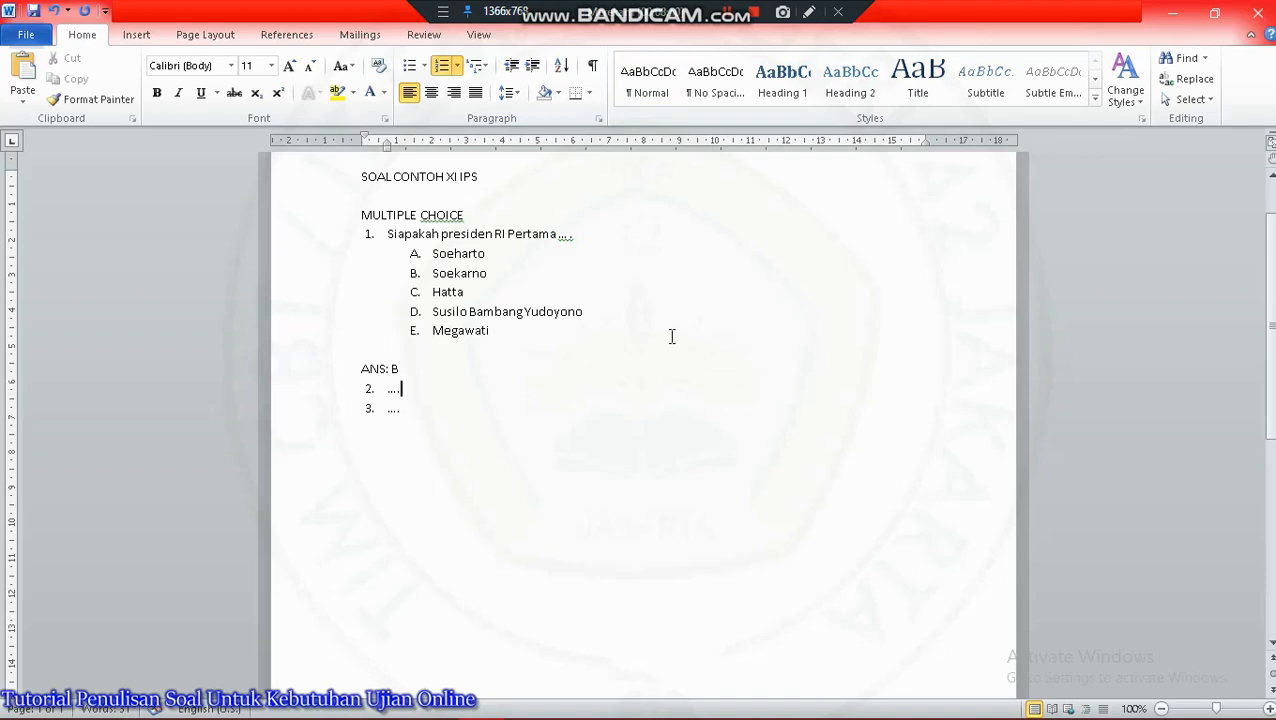
- Replace the placeholder of item 2 with "Perhatikan gambar dibawah ini!"
key("BackSpace")
key("BackSpace")
key("BackSpace")
key("BackSpace")
type("Perhatikan")
type("gama")
key("BackSpace")
type("bar")
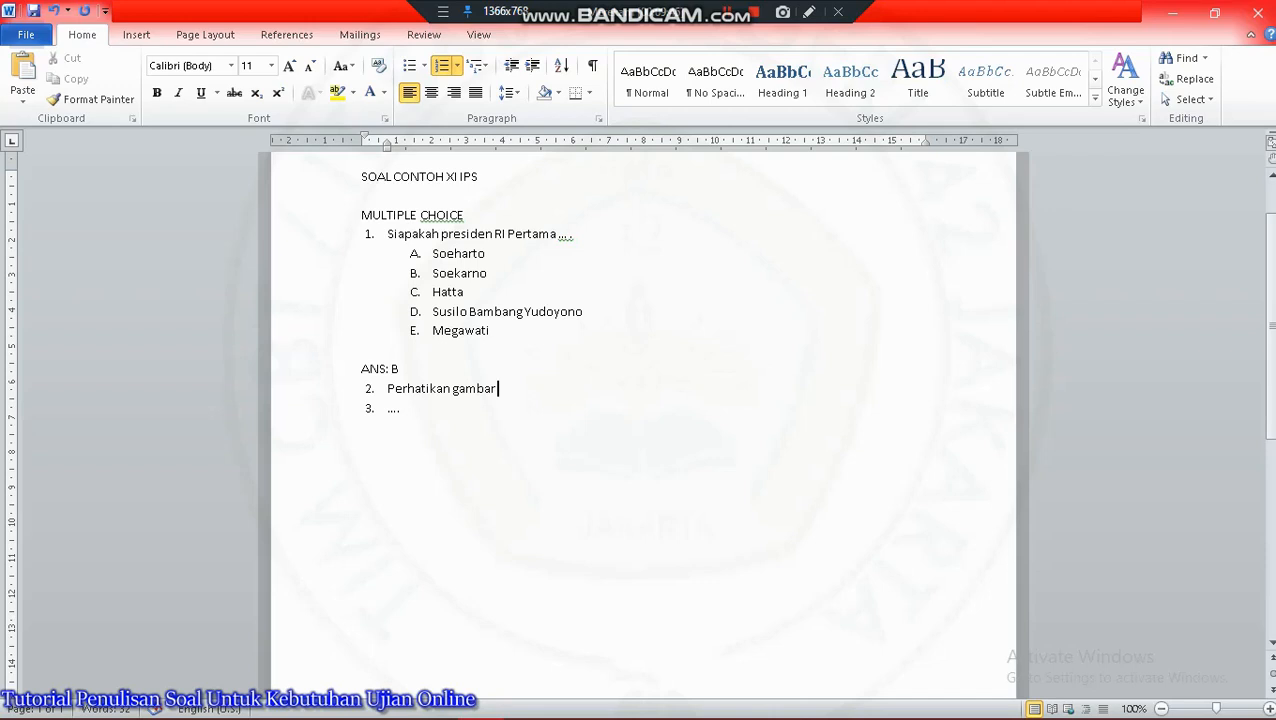
type("dibawah ini!")
- Add an unnumbered line under question 2 and insert the picture images (13).jpg from the Downloads folder there
key("Return")
key("BackSpace")
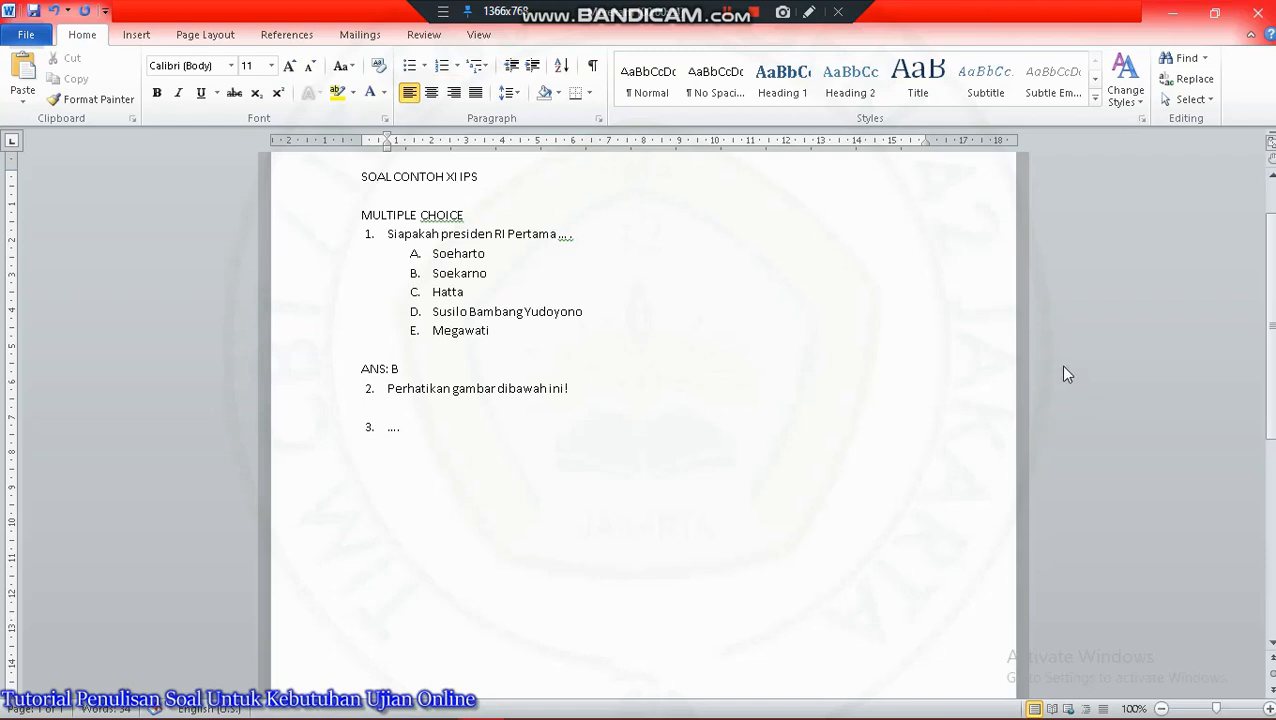
left_click(130, 35)
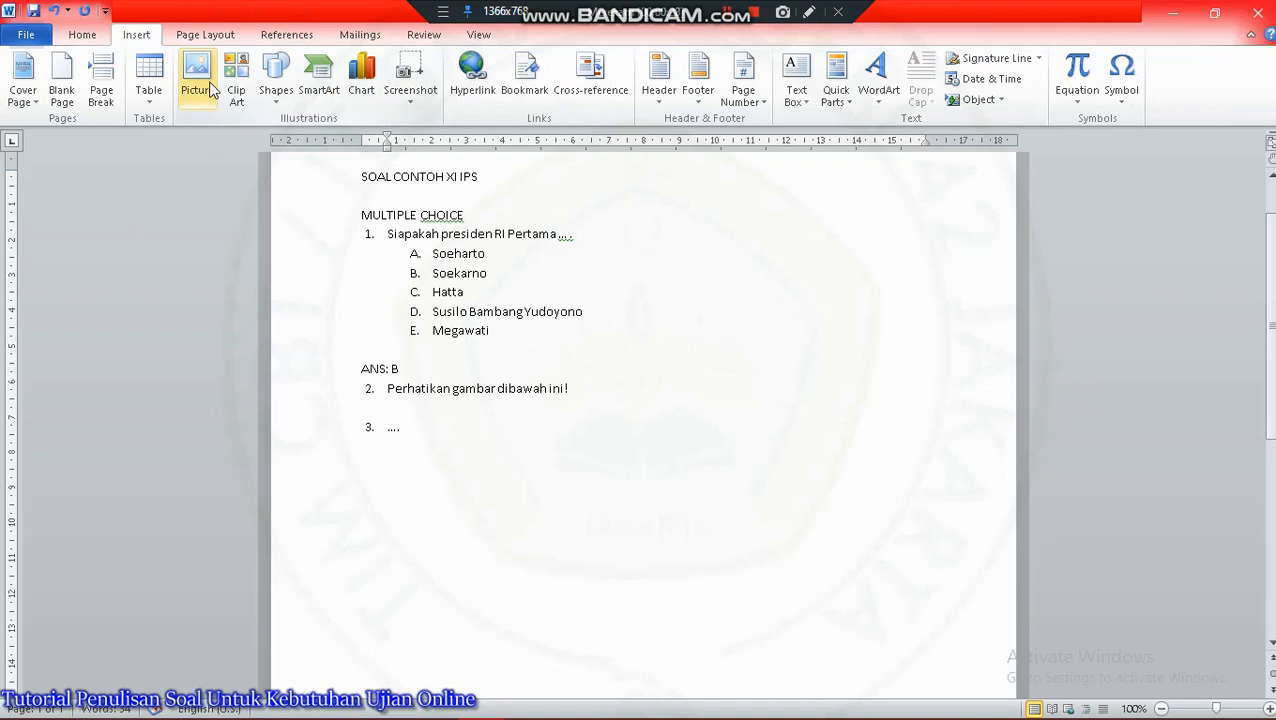
left_click(212, 90)
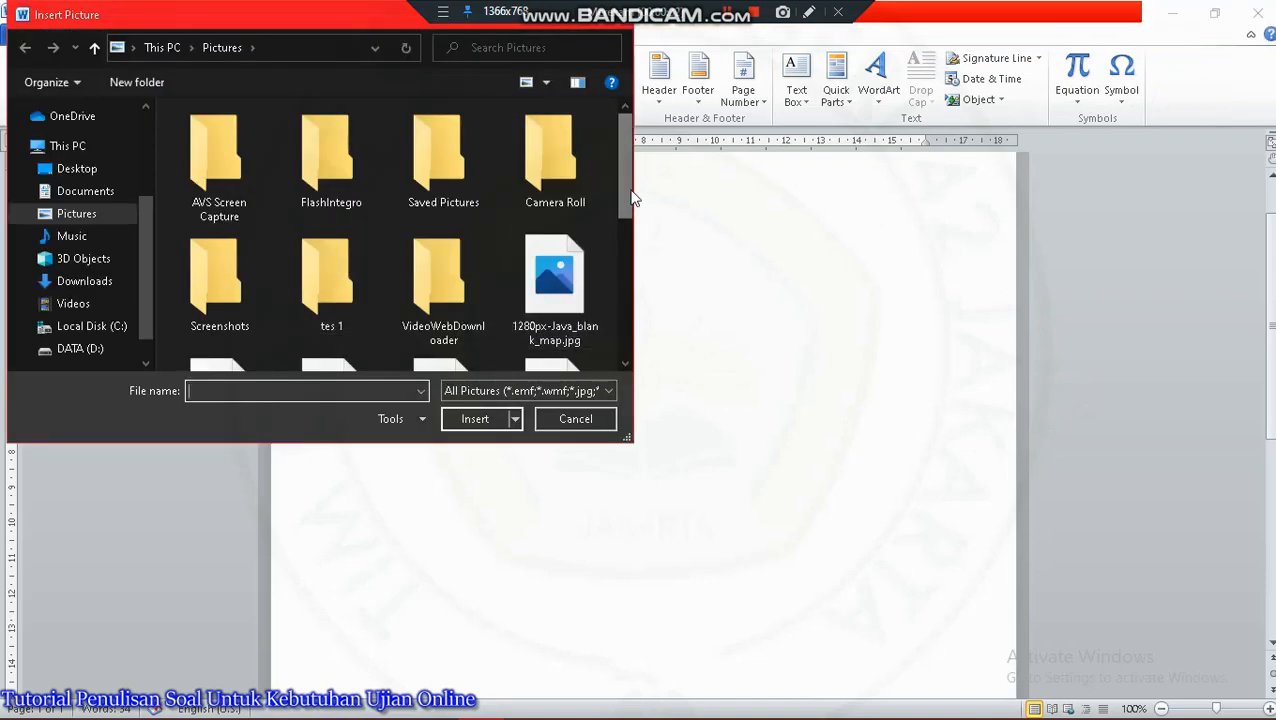
left_click(86, 282)
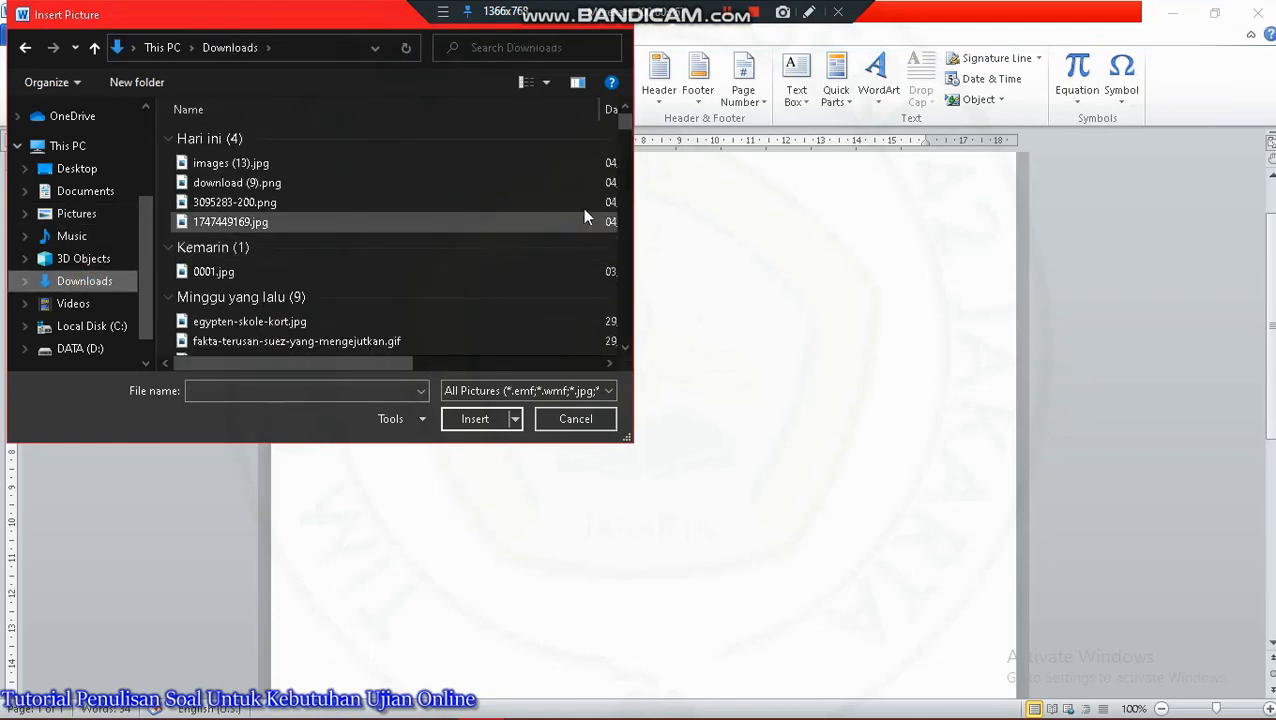
double_click(491, 163)
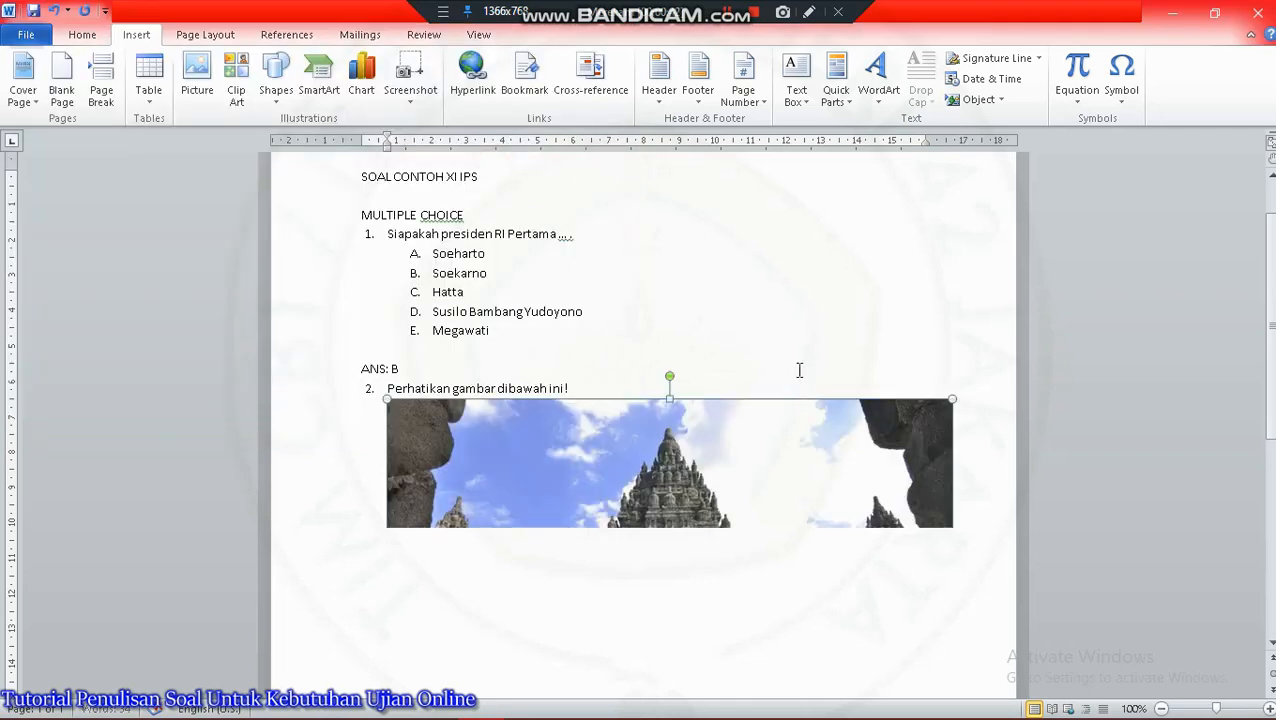
- Shrink the temple picture to about 6,26 cm high by 9,39 cm wide and set its text wrapping to In Line with Text
scroll(884, 440, "down", 2)
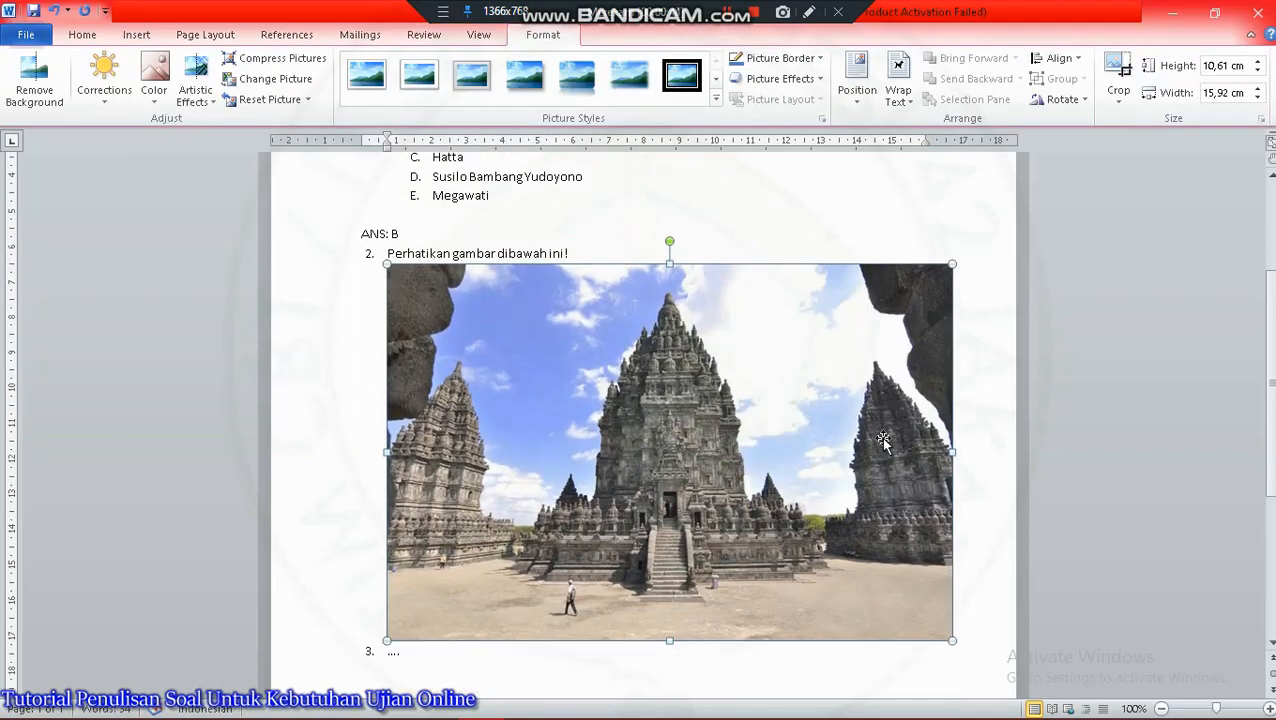
left_click_drag(951, 597, 665, 408)
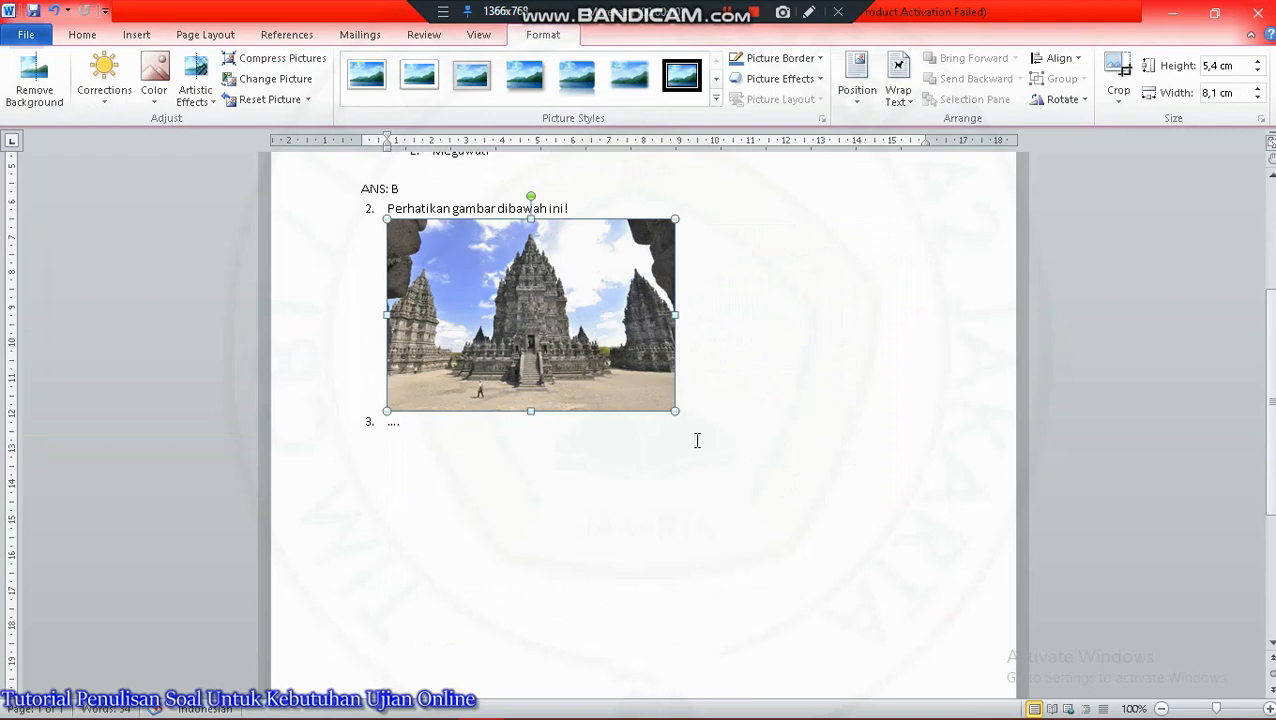
left_click_drag(673, 410, 724, 415)
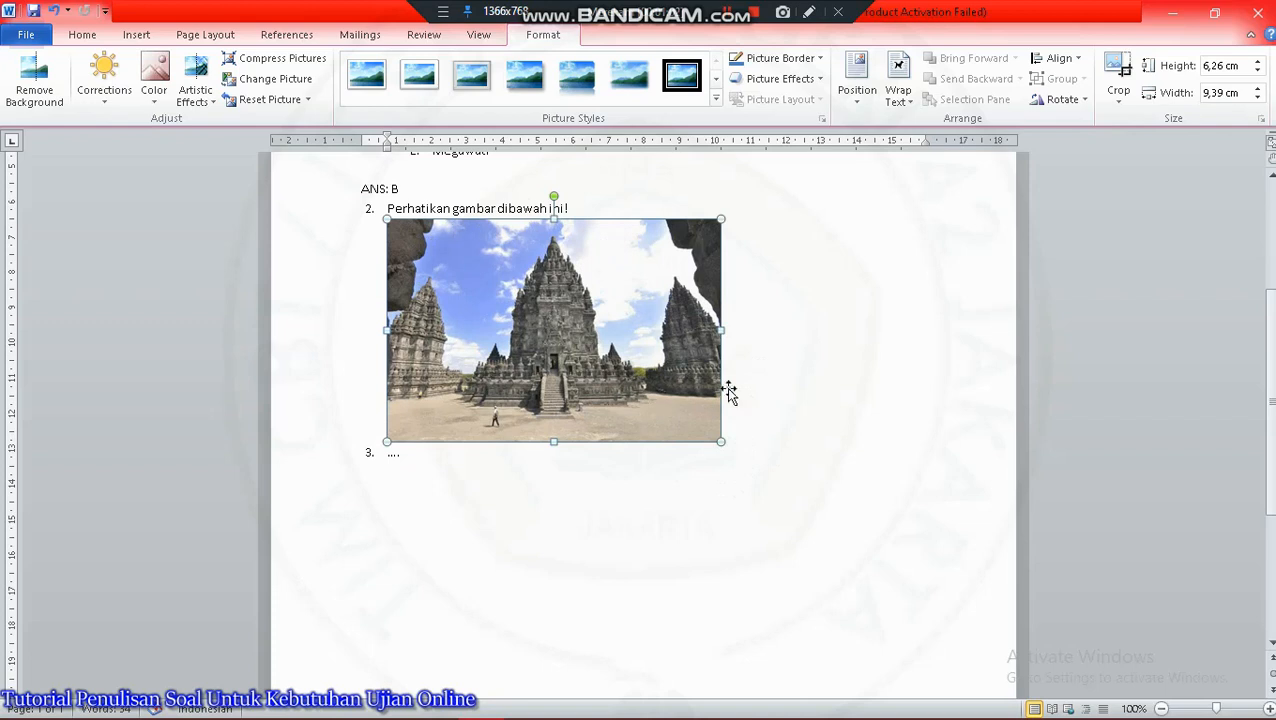
left_click(900, 102)
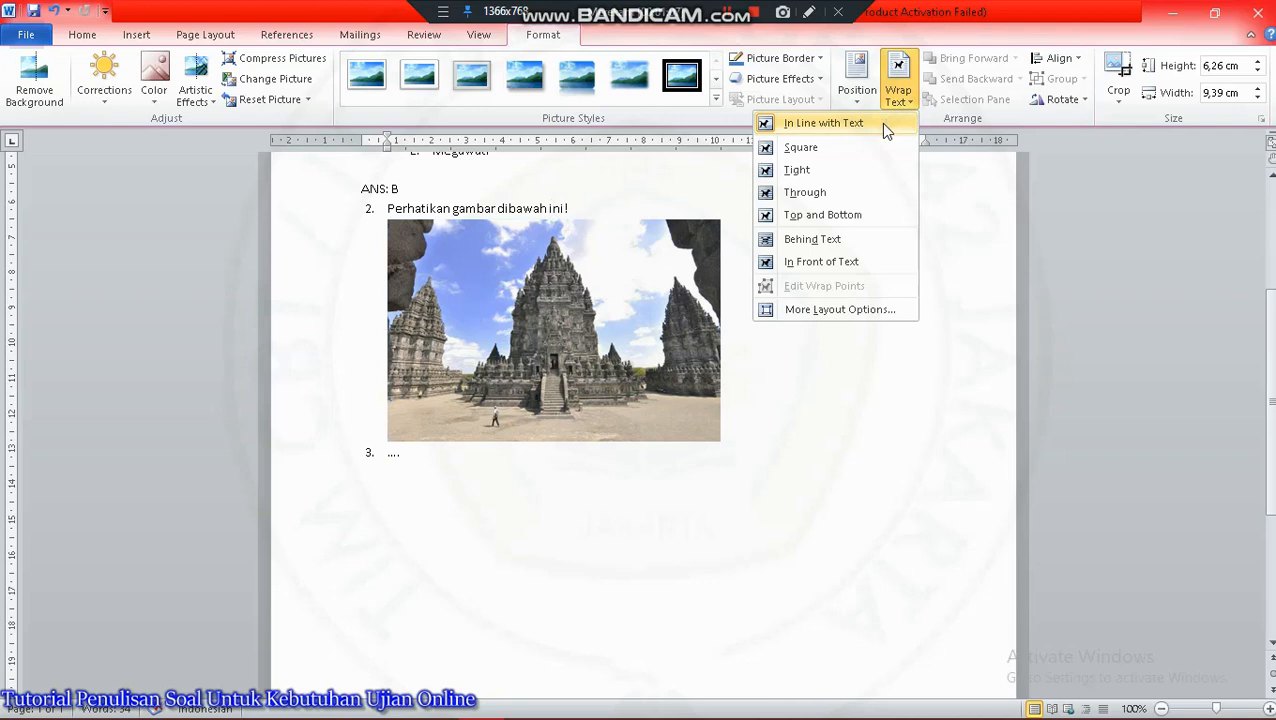
left_click(880, 123)
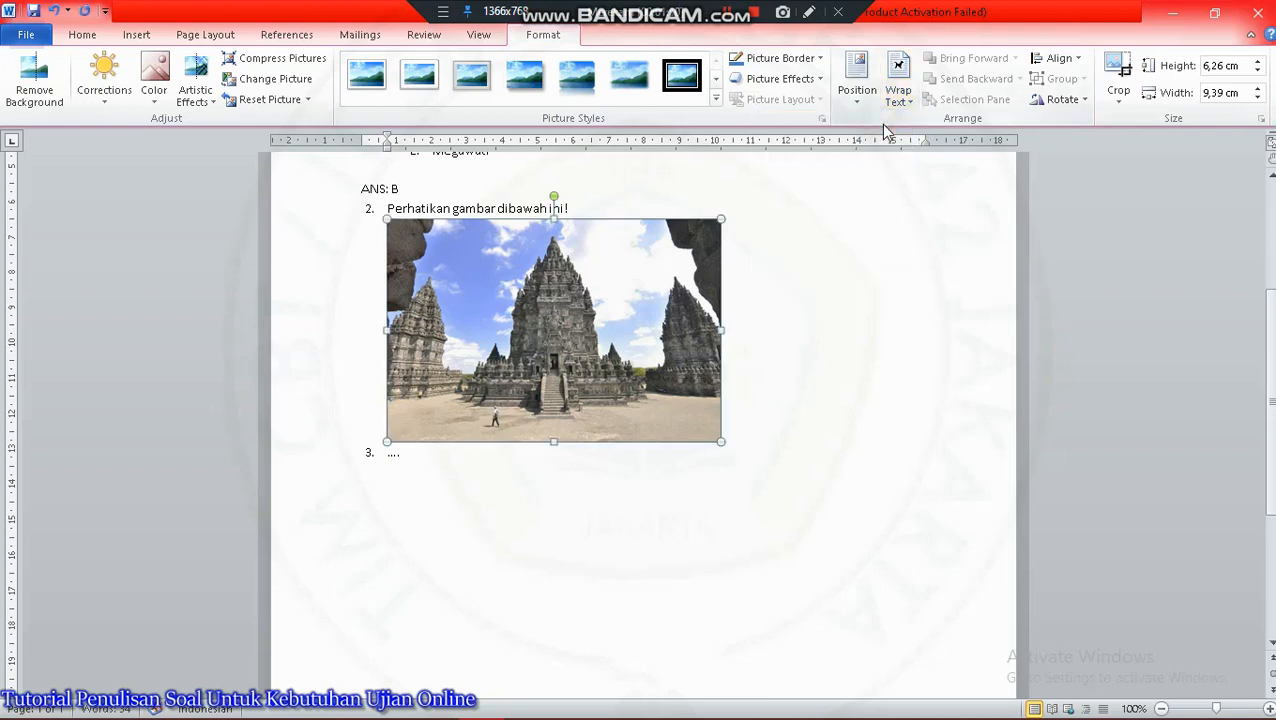
- Add a new line directly below the temple picture
left_click(755, 435)
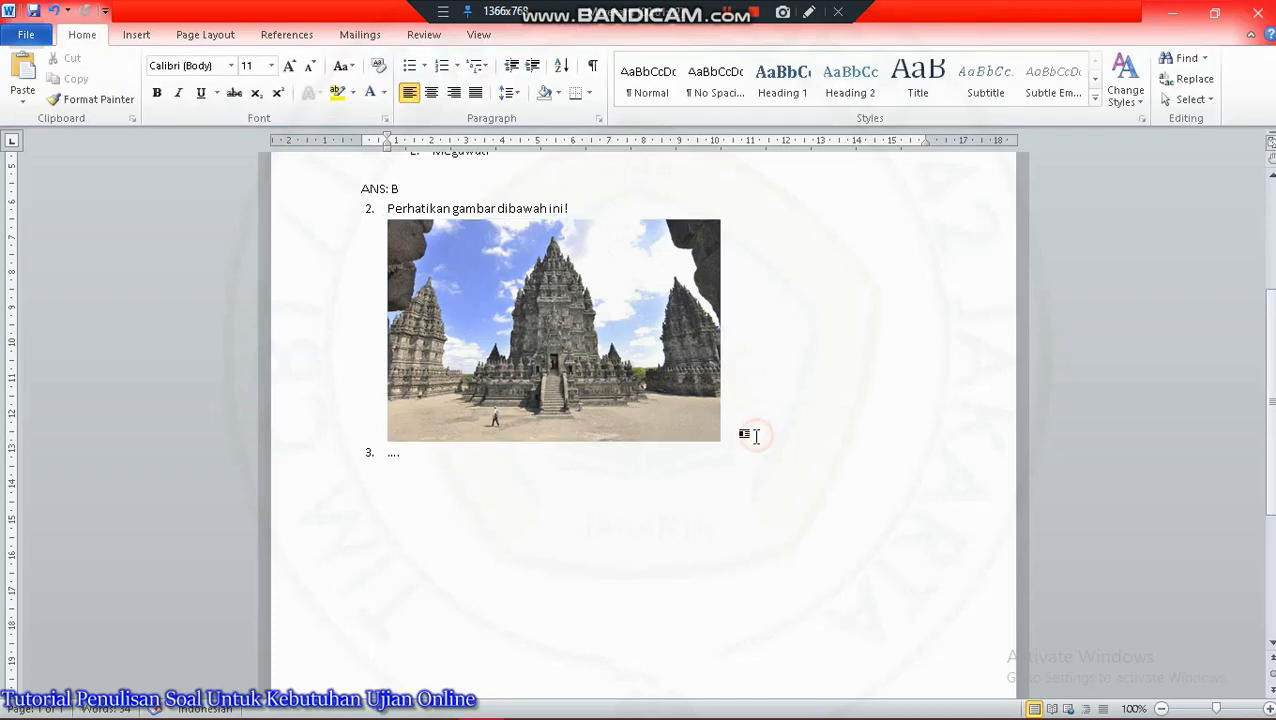
key("Return")
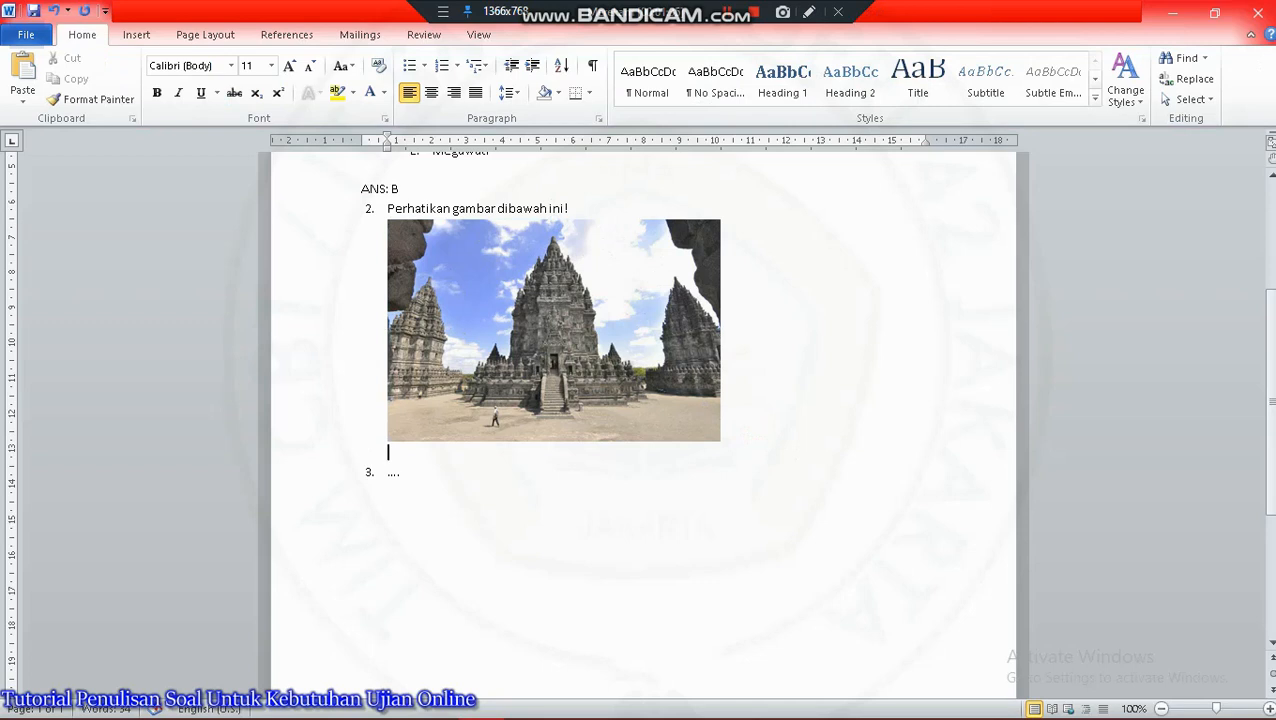
type("Gambar candi apa diatas")
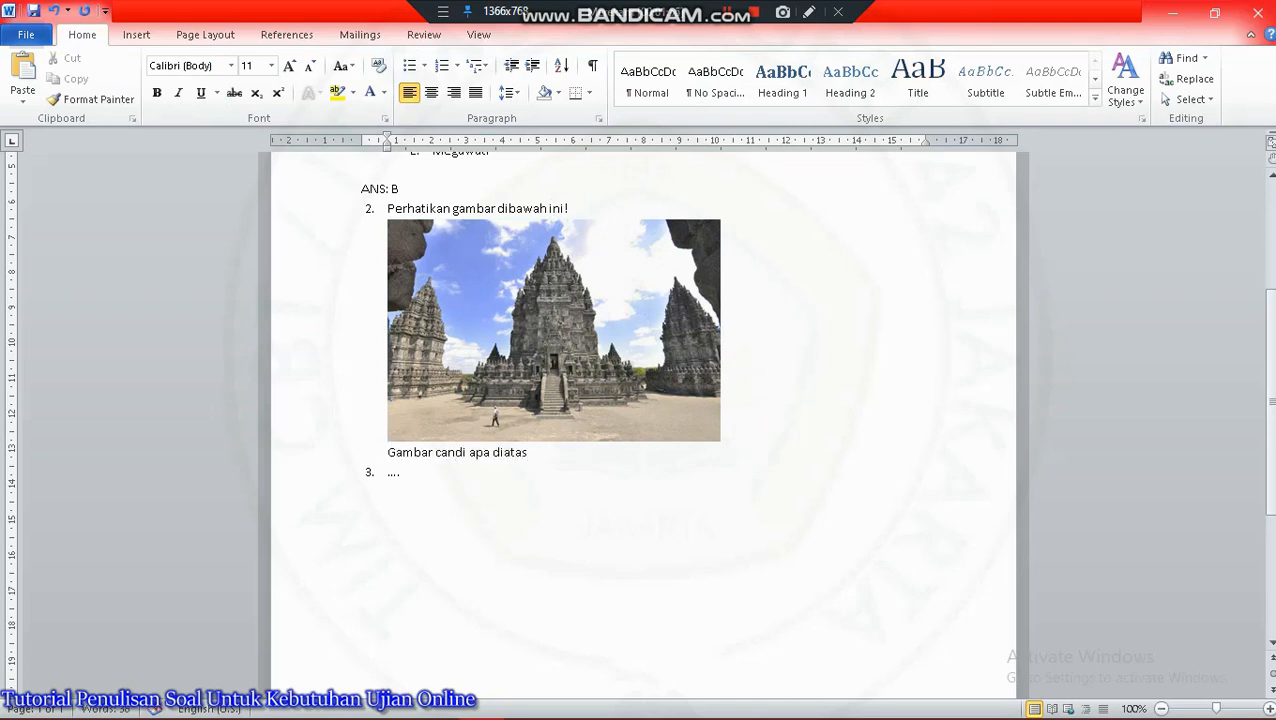
key("BackSpace")
key("BackSpace")
key("BackSpace")
key("BackSpace")
key("BackSpace")
key("BackSpace")
key("BackSpace")
key("BackSpace")
key("BackSpace")
key("BackSpace")
key("BackSpace")
key("BackSpace")
key("BackSpace")
key("BackSpace")
key("BackSpace")
key("BackSpace")
key("BackSpace")
key("BackSpace")
key("BackSpace")
key("BackSpace")
- Write "Candi diatas bernama .... ." below the picture and start an A. B. C. lettered list on the next line
type("candi diatas bernama")
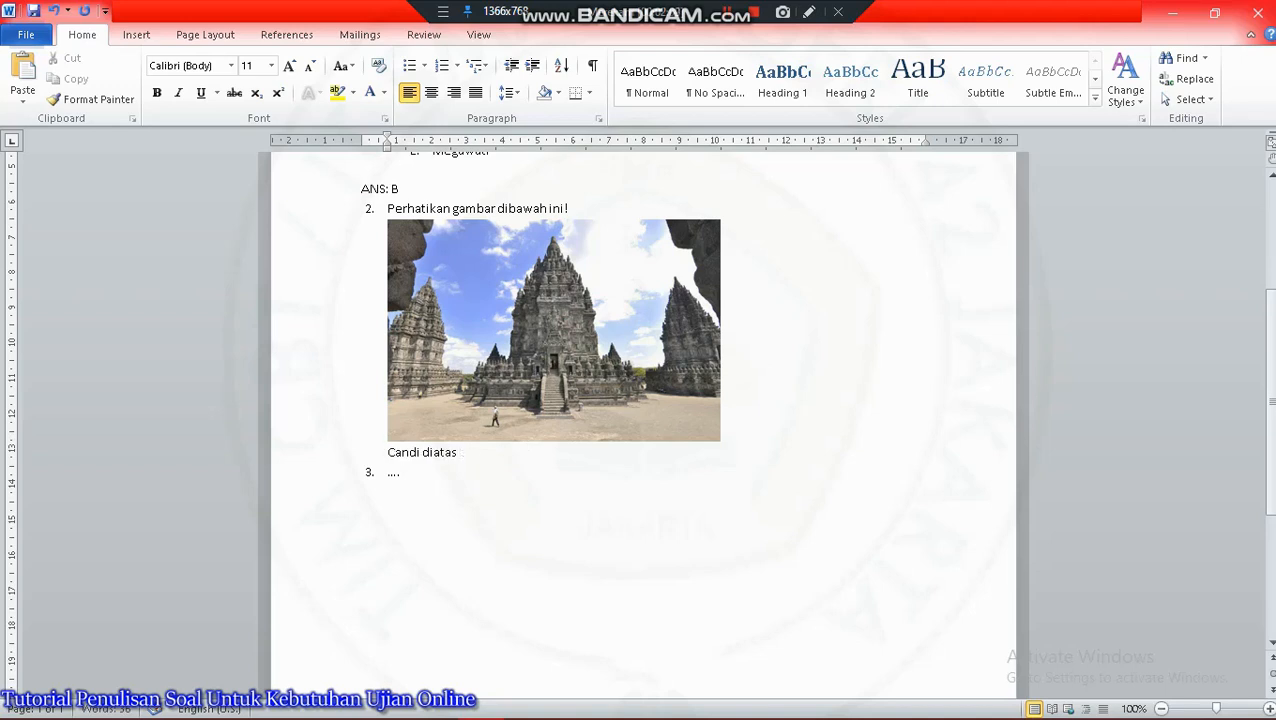
type(" .... .")
key("Return")
left_click(458, 65)
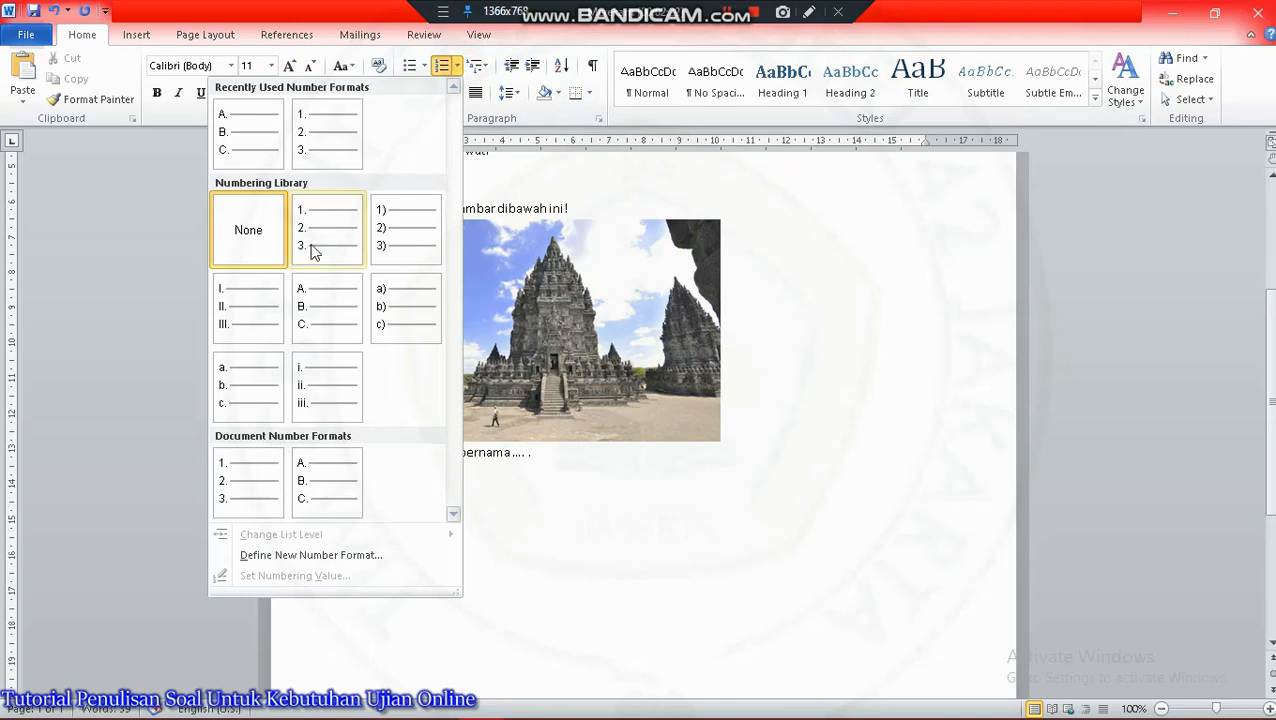
left_click(316, 324)
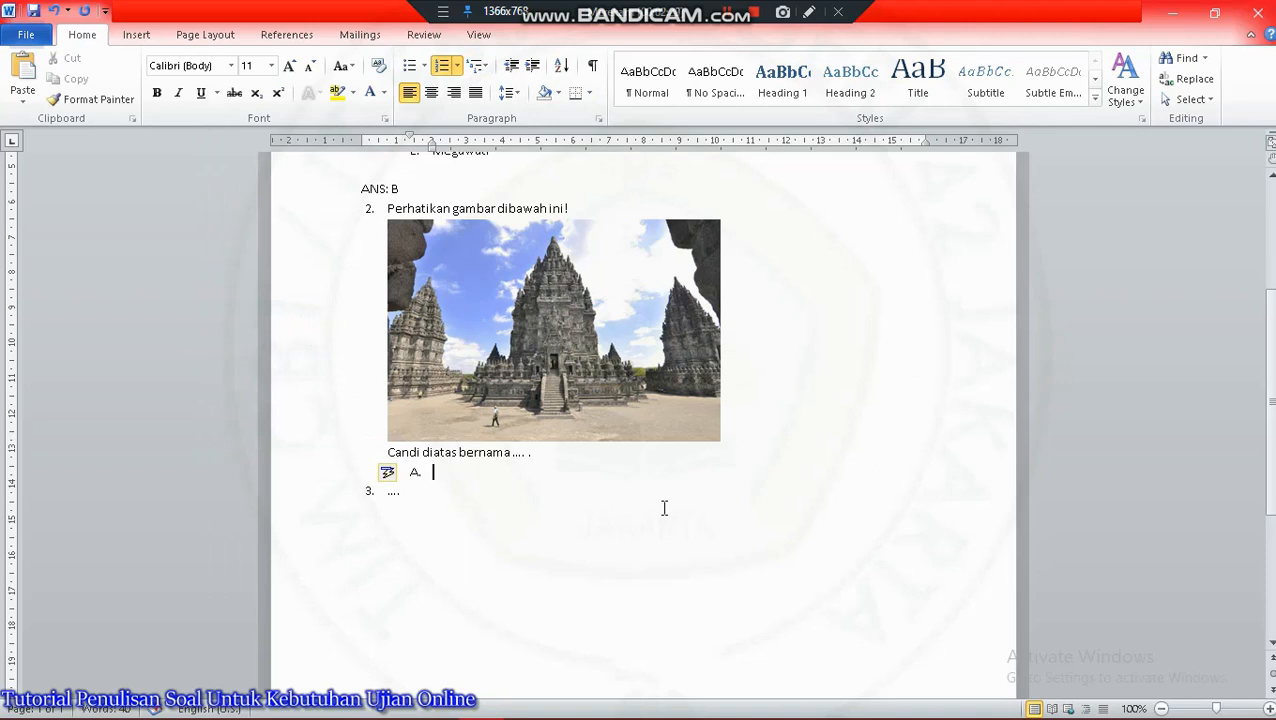
- Enter the answer options Mendut, Borobudur, Prambanan, Sewu and Gatot kaca as items A to E of question 2
type("mendut")
key("Return")
type("borobudur")
key("Return")
type("prambanan")
key("Return")
type("sewu")
key("Return")
type("gatot kaca")
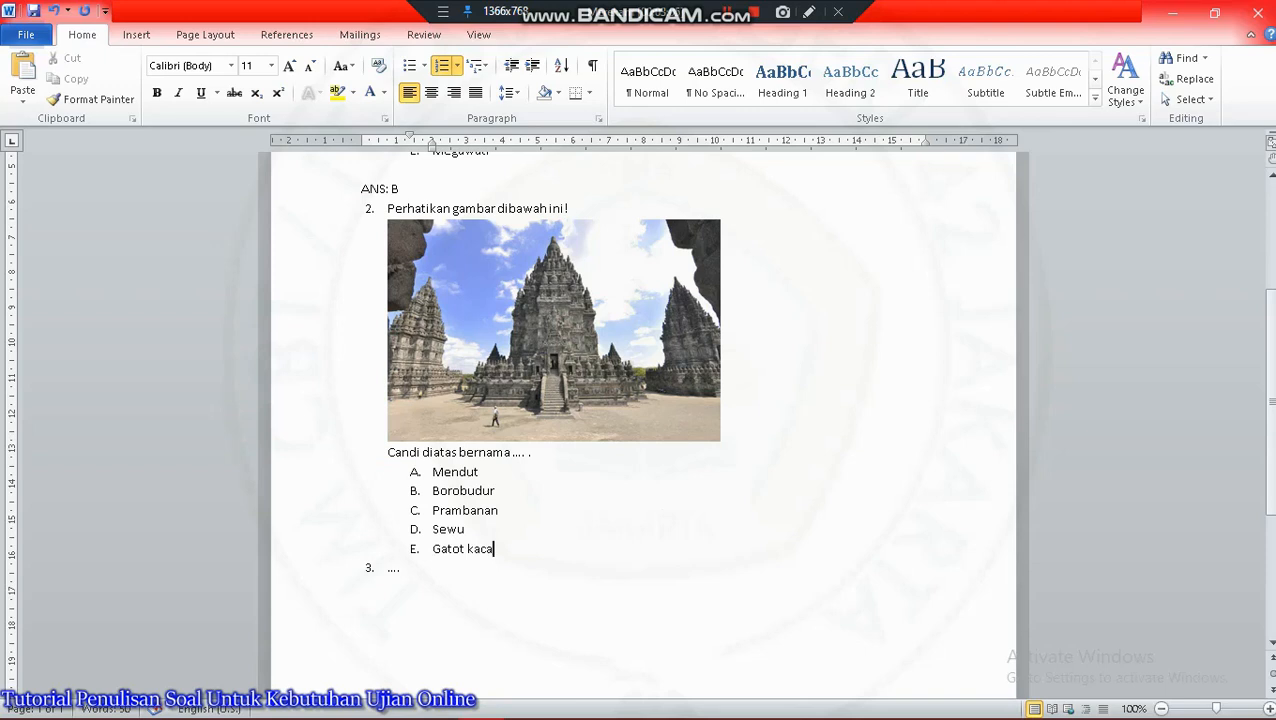
- End question 2's option list and write "ANS:" on an unnumbered line, one blank line below option E
key("Return")
key("Return")
key("Return")
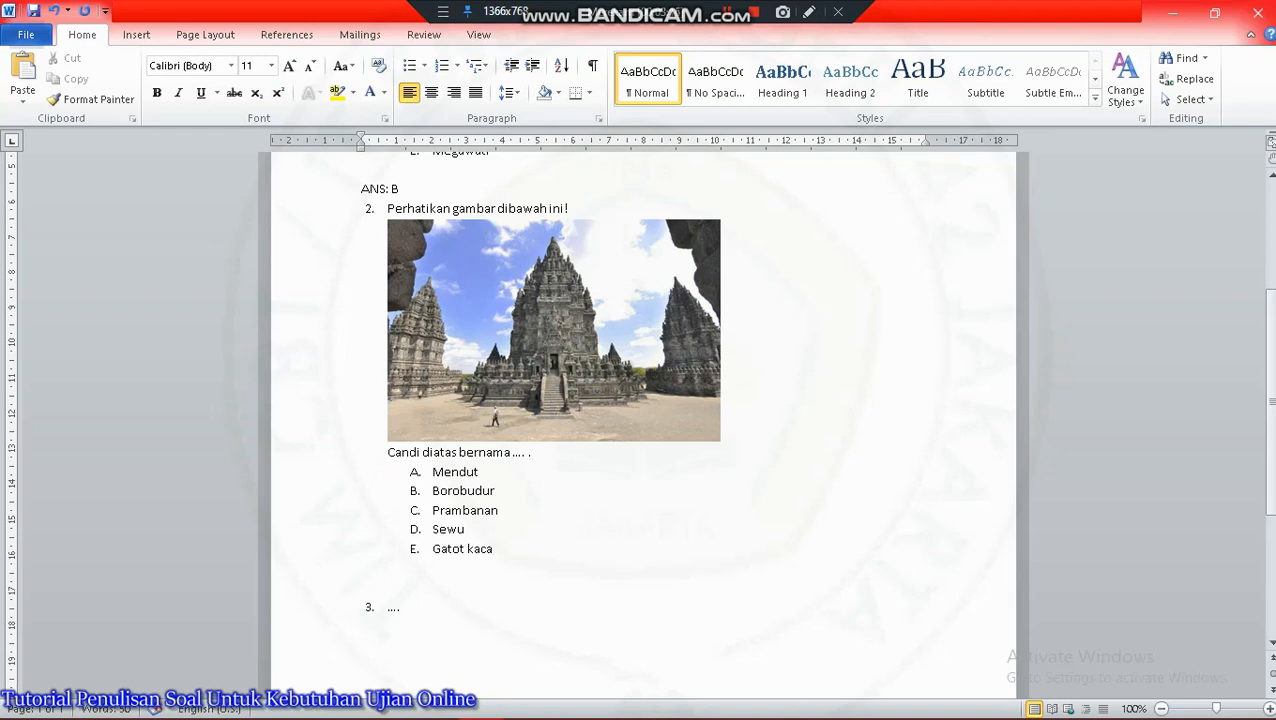
type("ANS:")
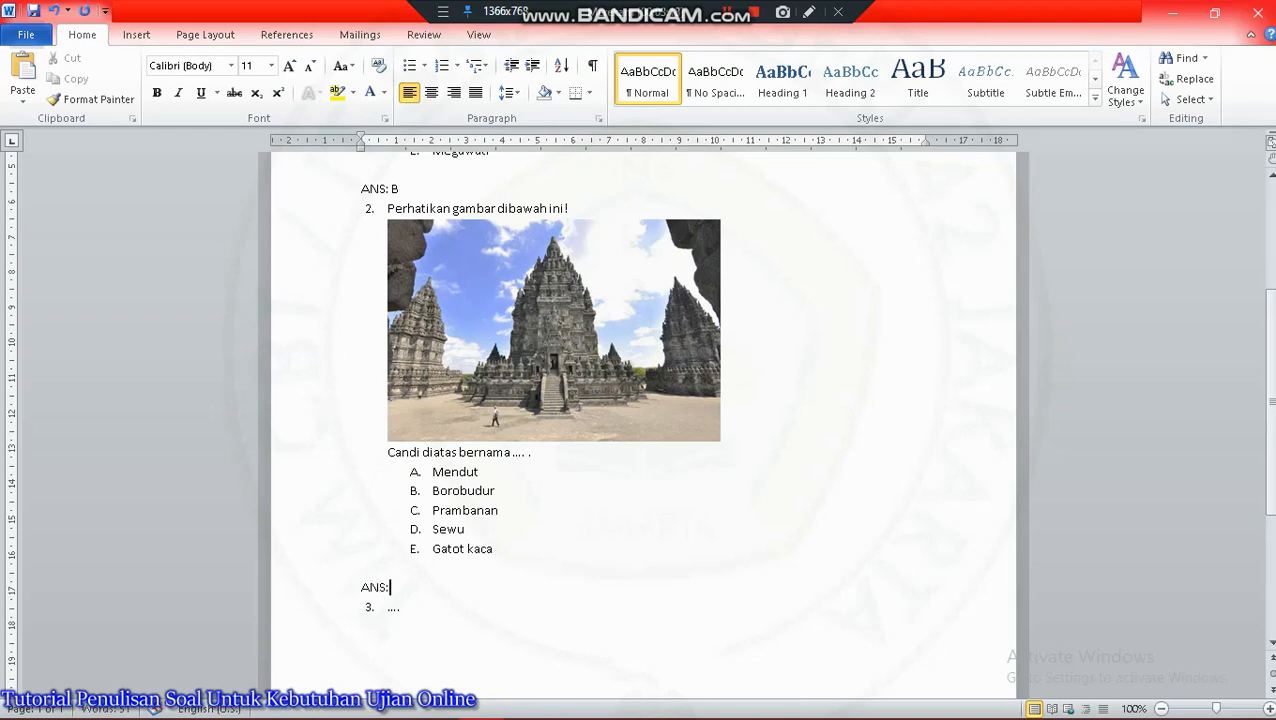
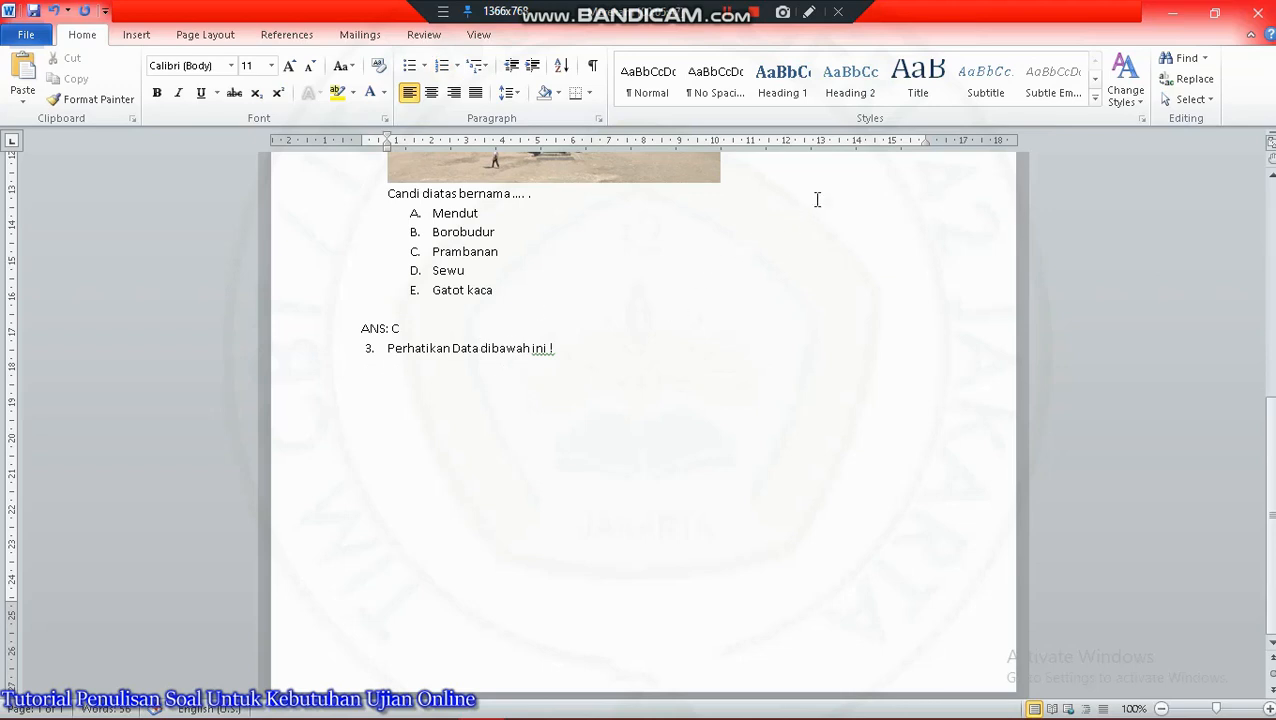
- Insert a table with three columns and four rows below "Perhatikan Data dibawah ini !" in question 3
left_click(140, 34)
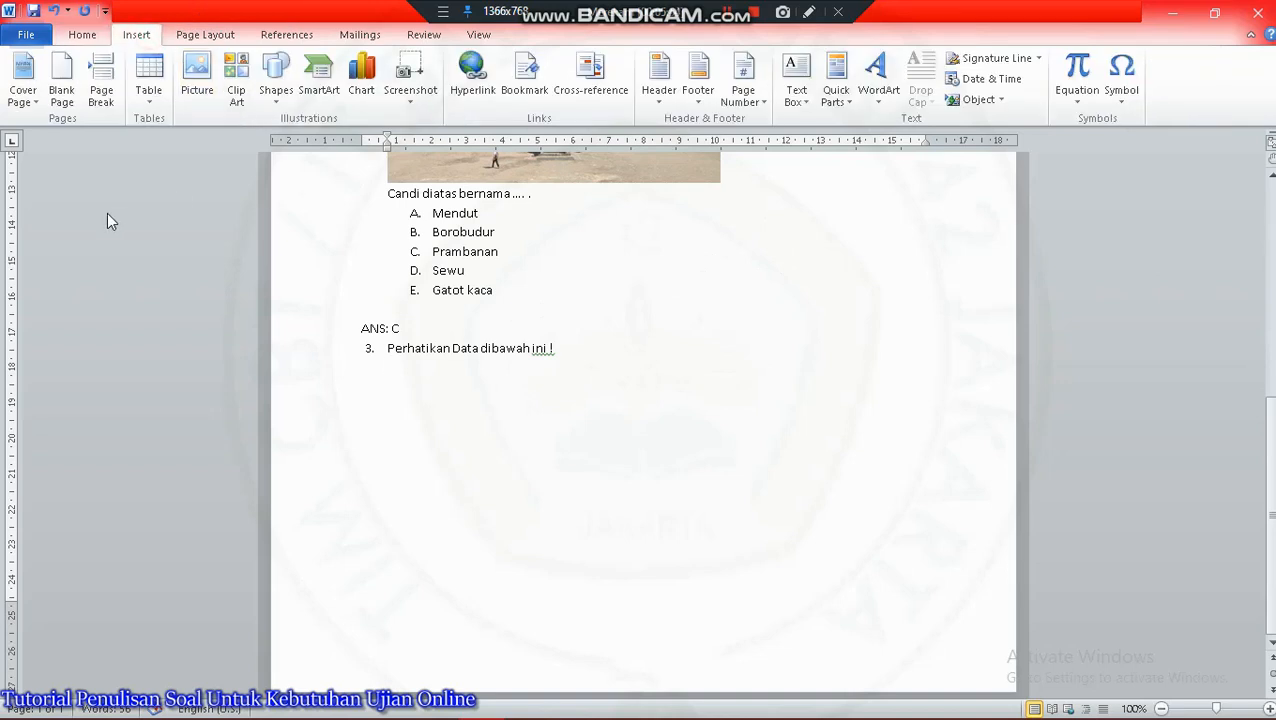
left_click(150, 103)
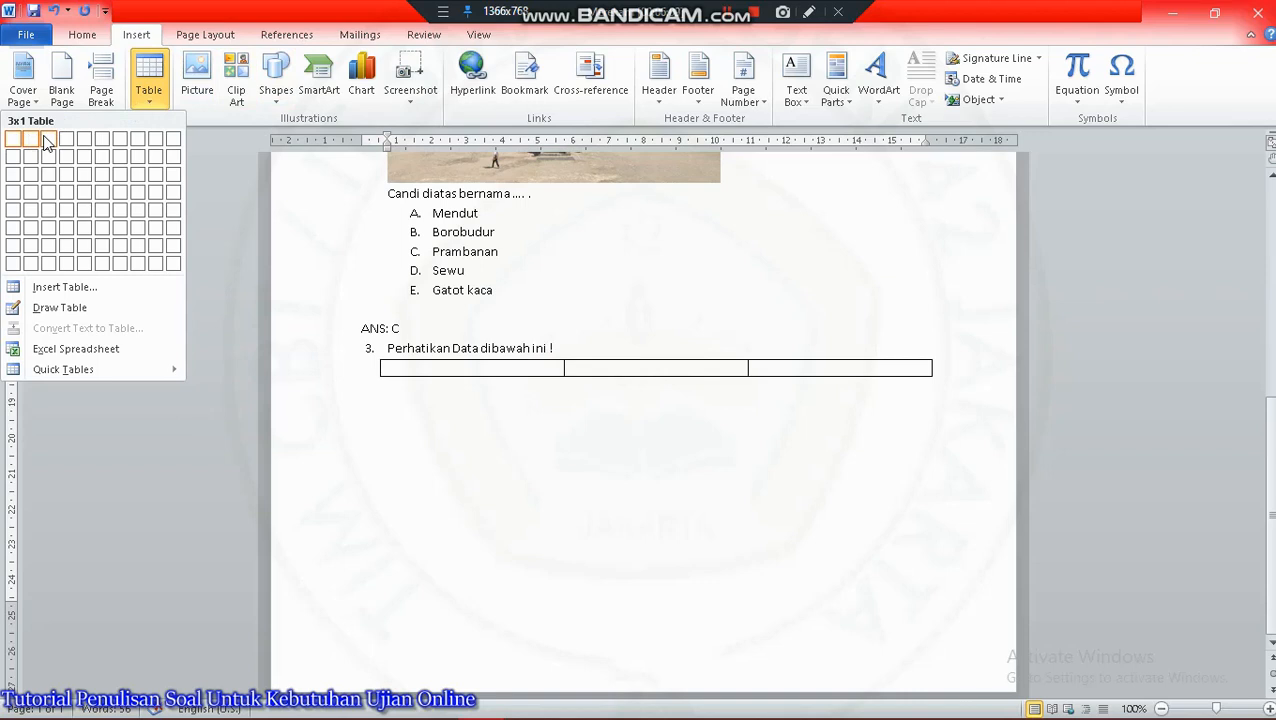
left_click(46, 199)
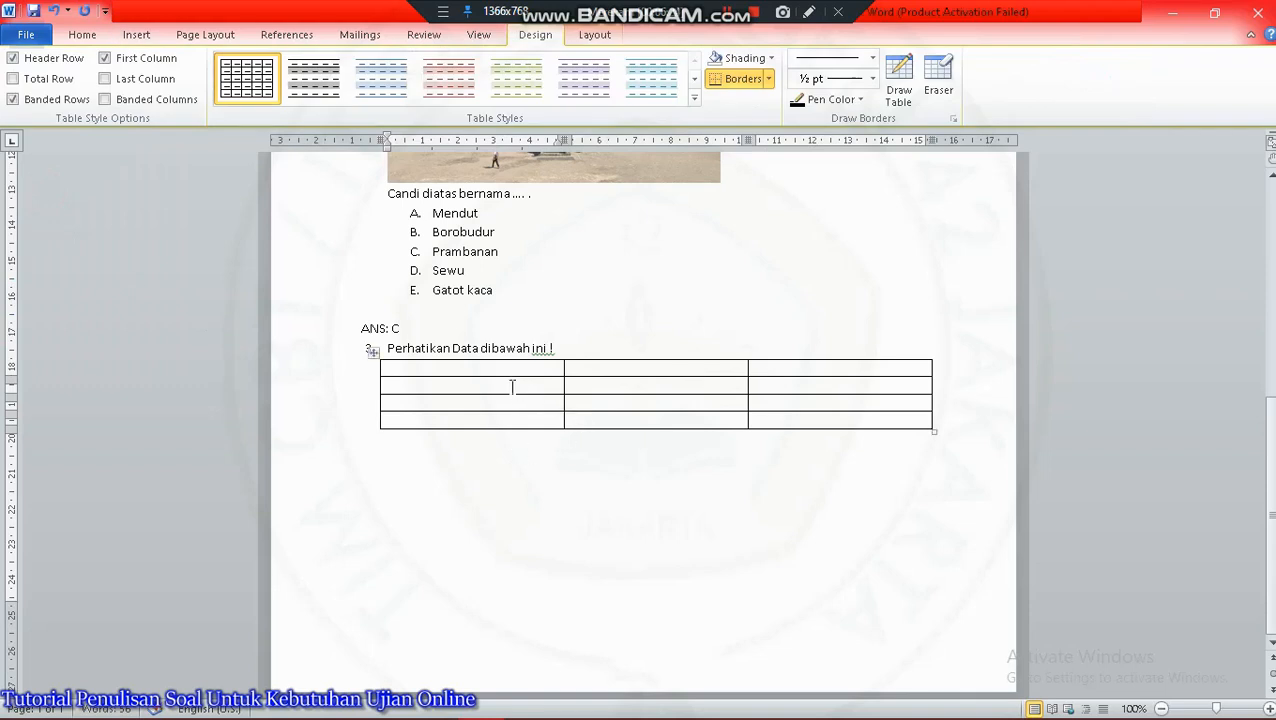
- Label the table's second and third columns A and B, number the rows 1 to 3, and narrow the first column
left_click(627, 368)
type("A")
left_click(789, 368)
left_click(663, 368)
left_click(834, 373)
type("B")
left_click(519, 381)
type("1")
left_click(421, 403)
type("2")
left_click(432, 422)
type("3")
left_click_drag(563, 140, 420, 150)
- Fill column A of the table with Sutan Syahrir, Arjuna and Adam Malik in rows 1 to 3
left_click(484, 388)
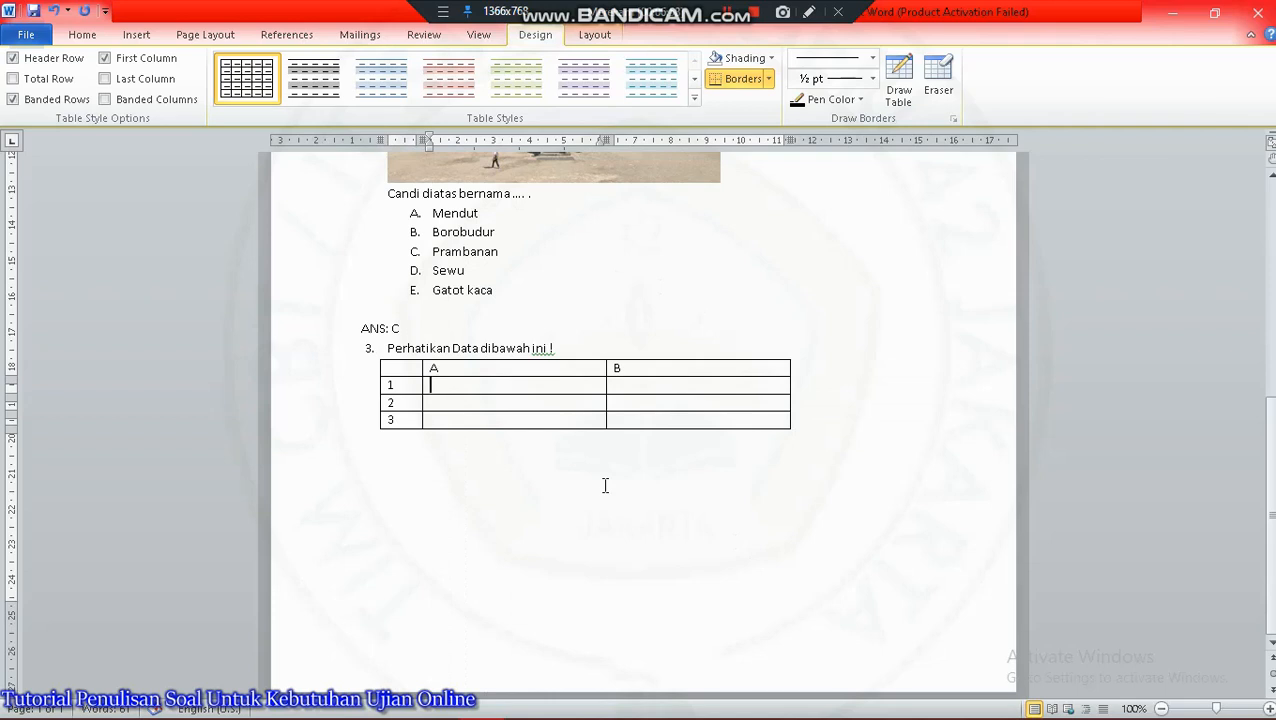
type("Sutan Syahrir")
key("Down")
type("Arjuna")
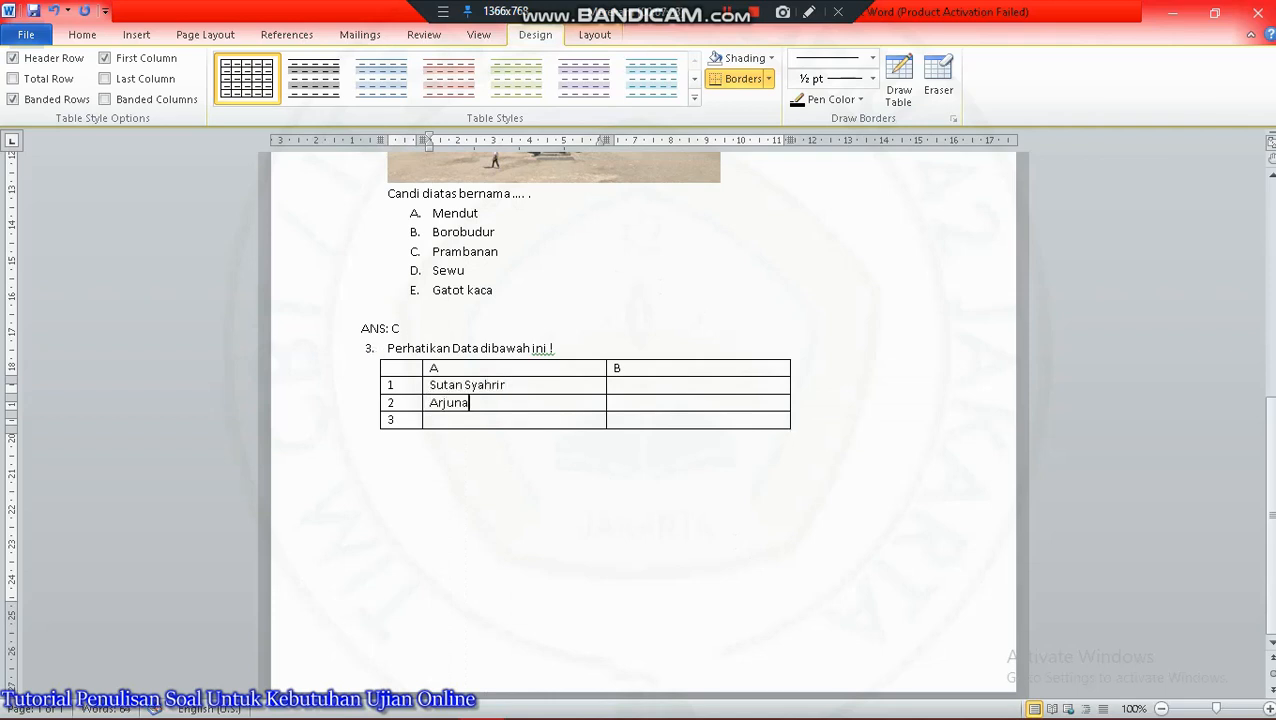
type("Adam Malik")
- Fill column B of the table with Gatot Kaca, Diponogoro and Raden Wijaya in rows 1 to 3
left_click(684, 388)
type("Gatot Kaca")
left_click(689, 405)
type("Diponogoro")
key("Down")
type("Raden Wijaya")
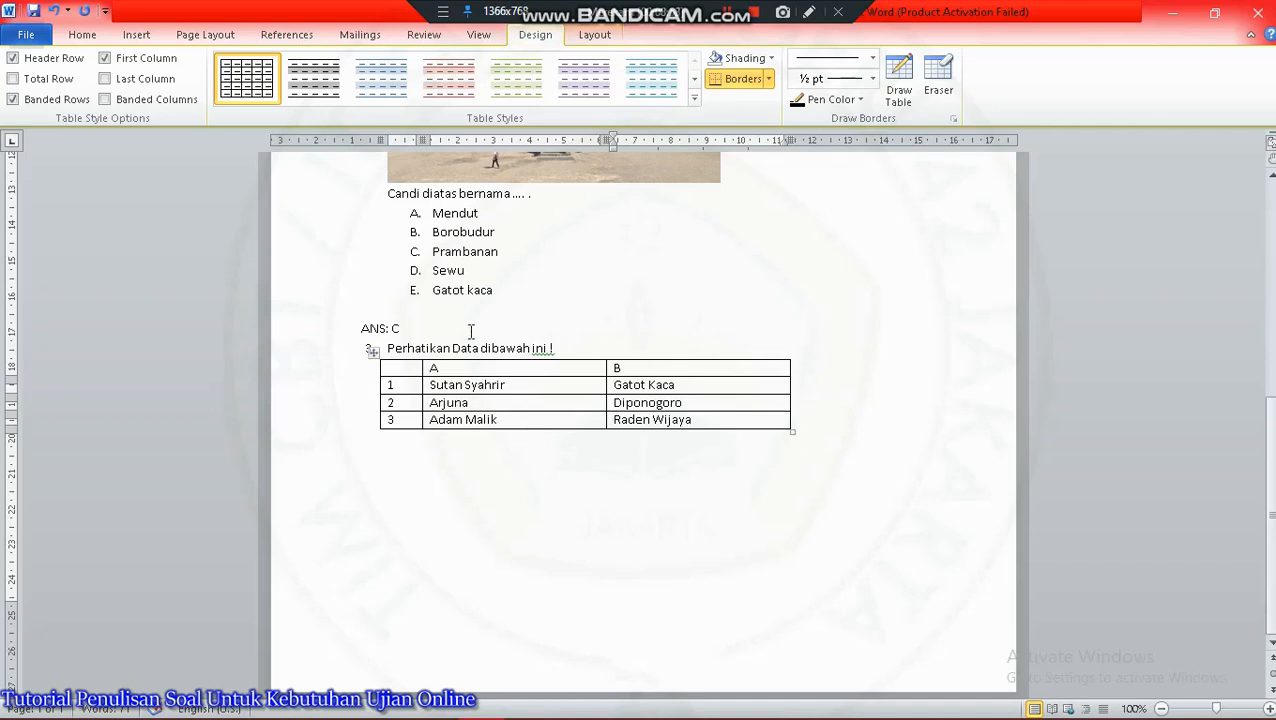
- Write "Nama pahlawan nasional Indonesia ...." below the table and start an A. B. C. lettered list on the next line
left_click(385, 440)
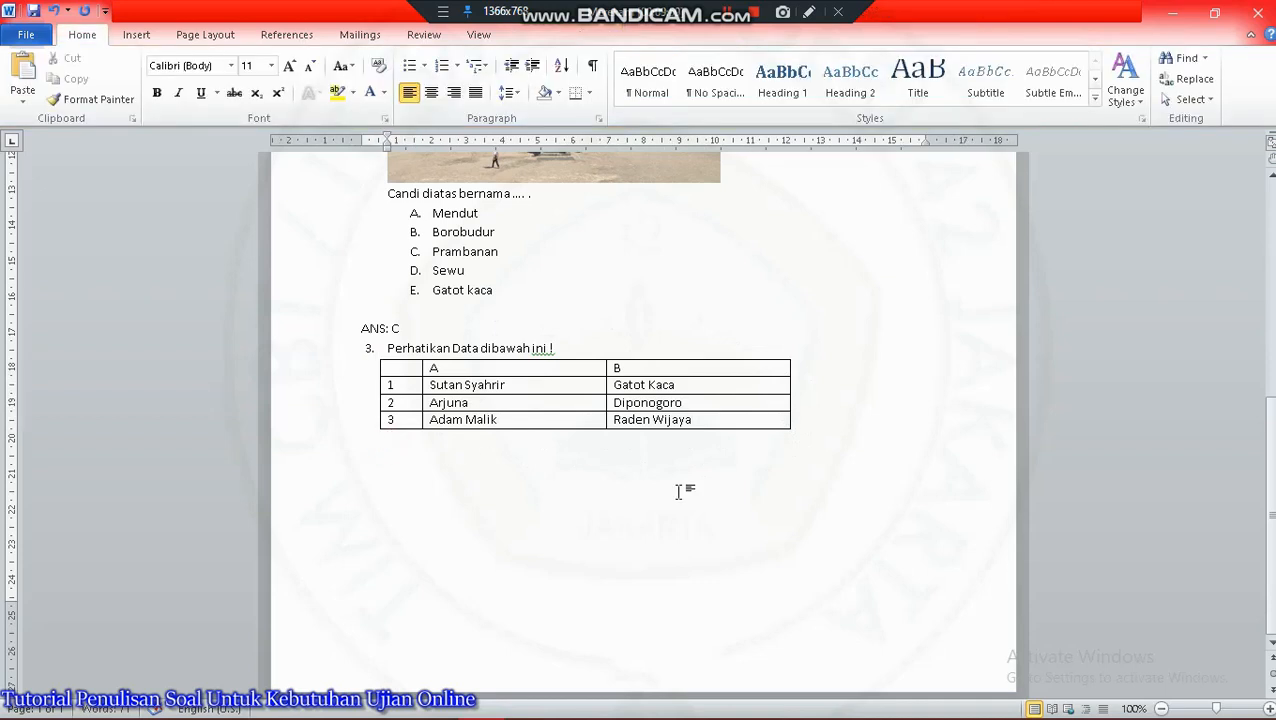
type("Nama pahlawan nasional Indonesia ....")
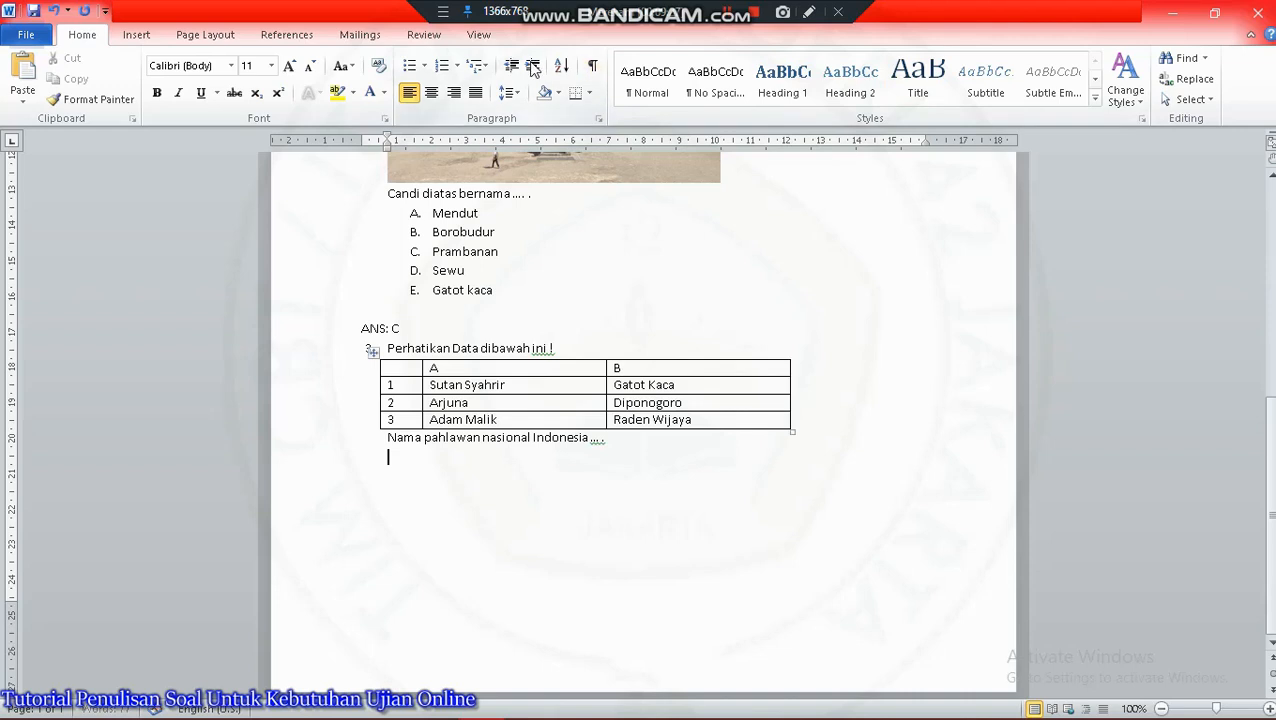
left_click(456, 65)
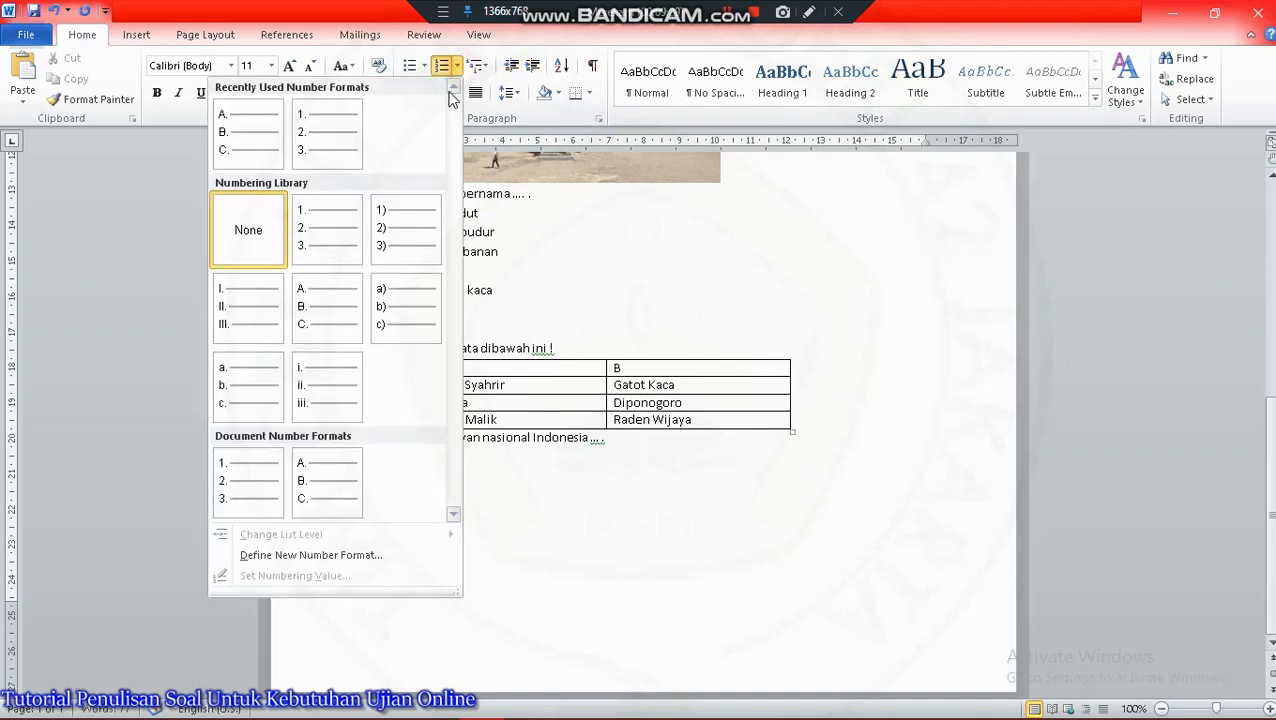
left_click(245, 145)
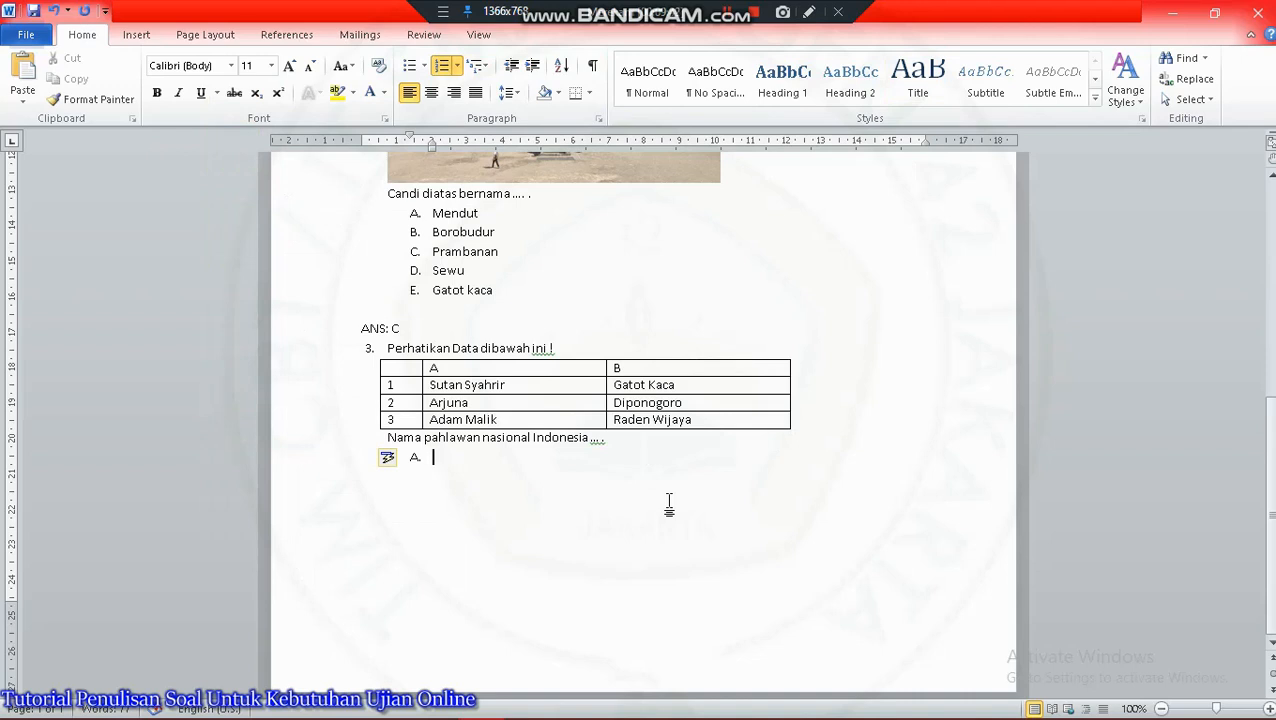
- Enter question 3's options A to E: A1 dan B1, A2 dan B2, A3 dan B3, A1 dan B2, A2 dan B3
type("A1 dan b1")
key("BackSpace")
key("BackSpace")
type("B1")
key("Return")
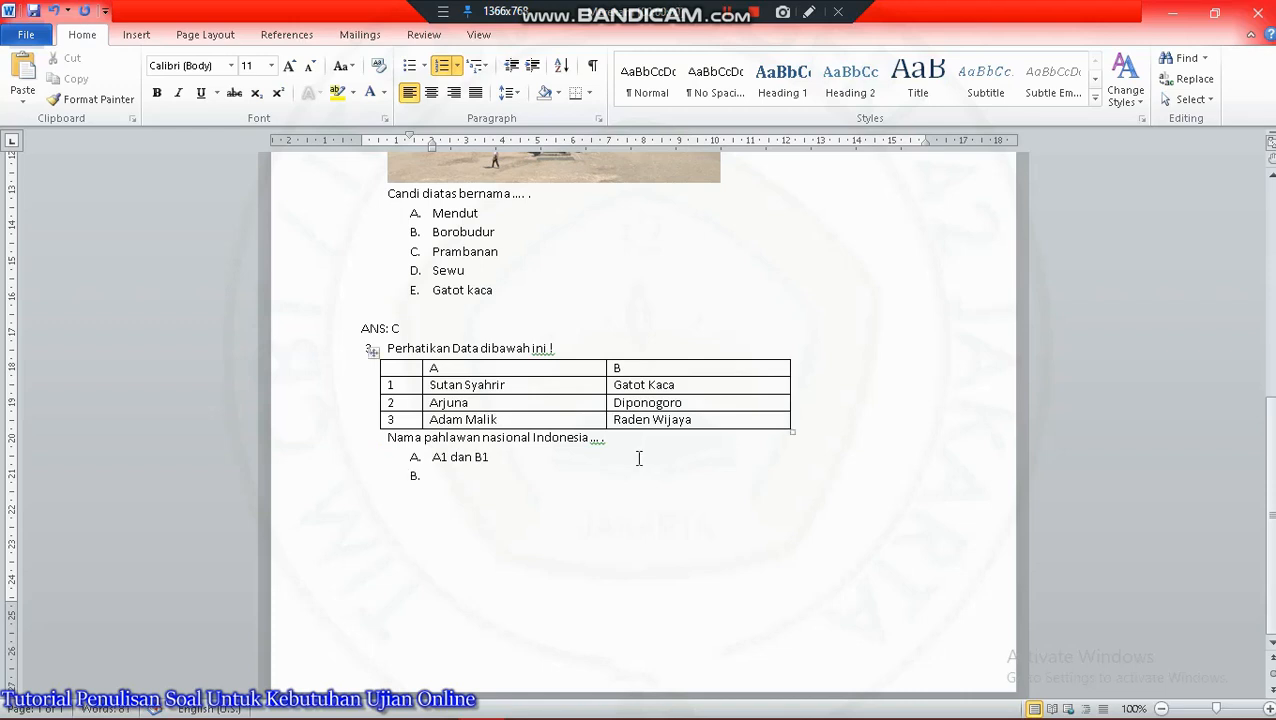
type("A2 dan B2")
key("Return")
type("A3 dan B3")
key("Return")
type("A1 dan B2")
key("Return")
type("A2 dan")
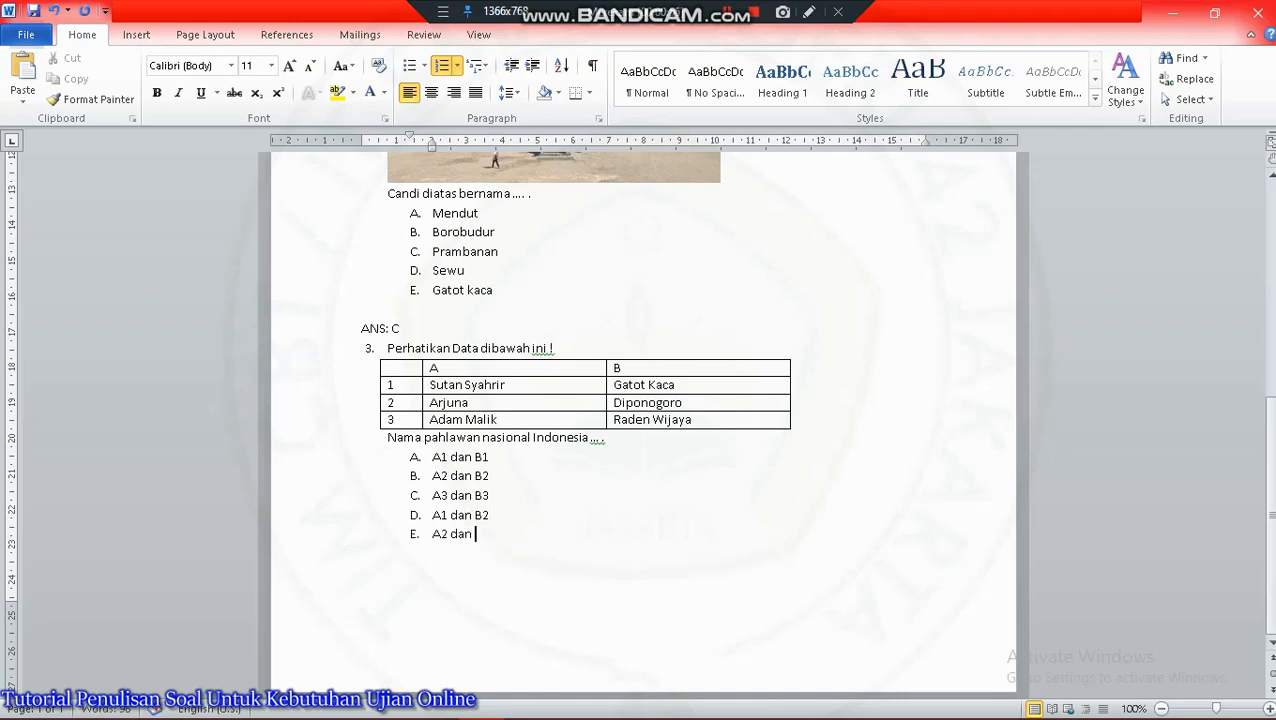
type(" B3")
- End question 3's option list and write the answer key "ANS: D" below it after a blank line
key("Return")
key("Return")
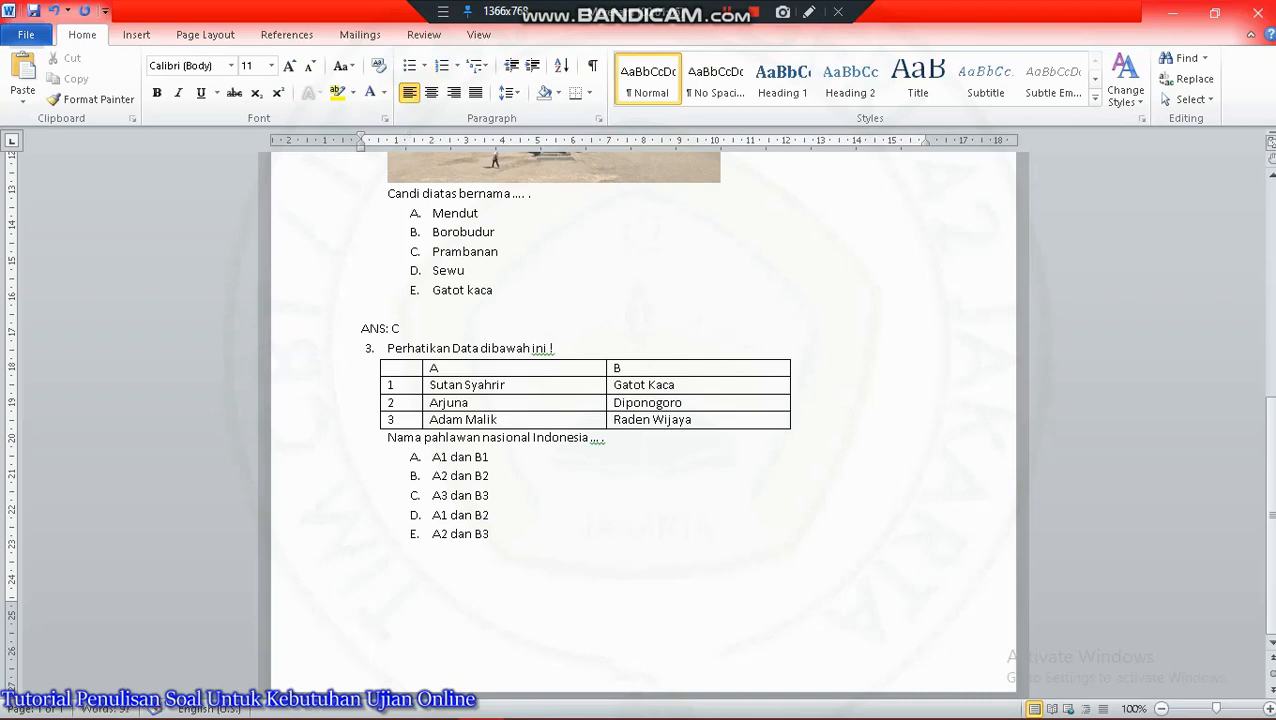
type("ANS:")
type("D")
- Review the whole exam document, checking the title, the three questions, their options, the picture, the table and the answer keys
scroll(984, 480, "up", 2)
scroll(986, 483, "up", 7)
scroll(980, 485, "down", 4)
scroll(980, 485, "down", 6)
scroll(906, 410, "up", 5)
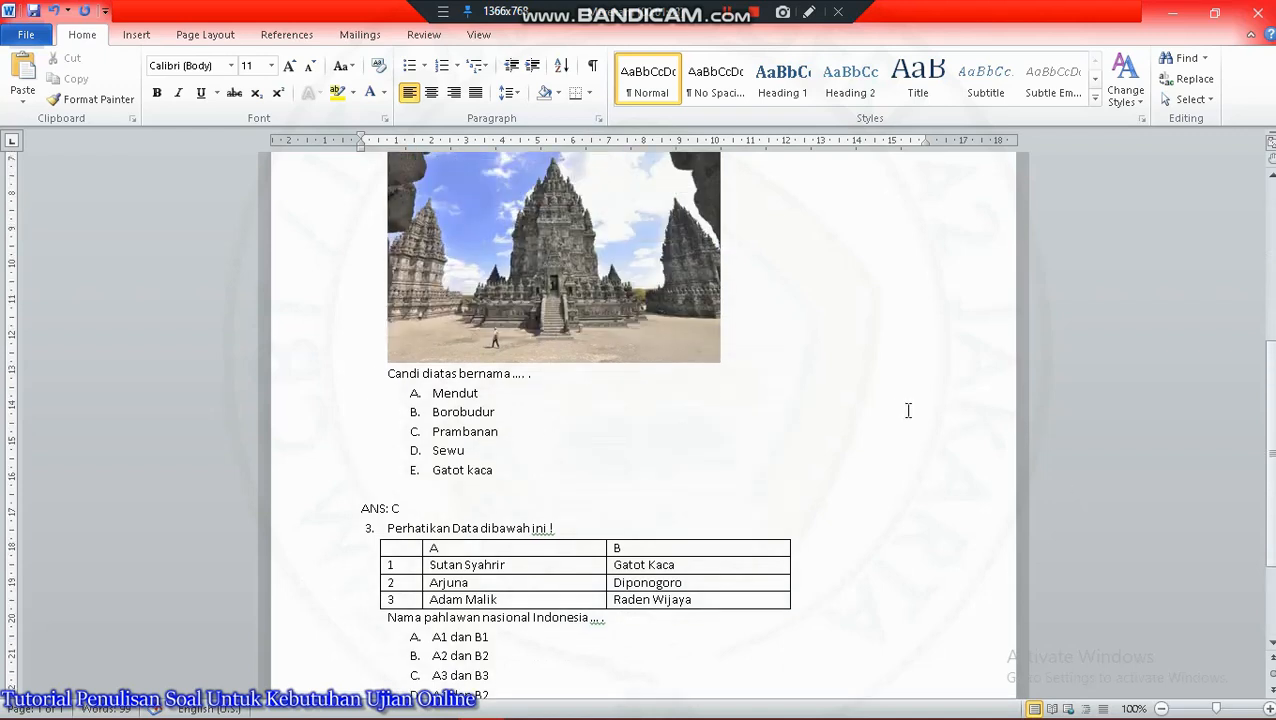
scroll(908, 410, "up", 6)
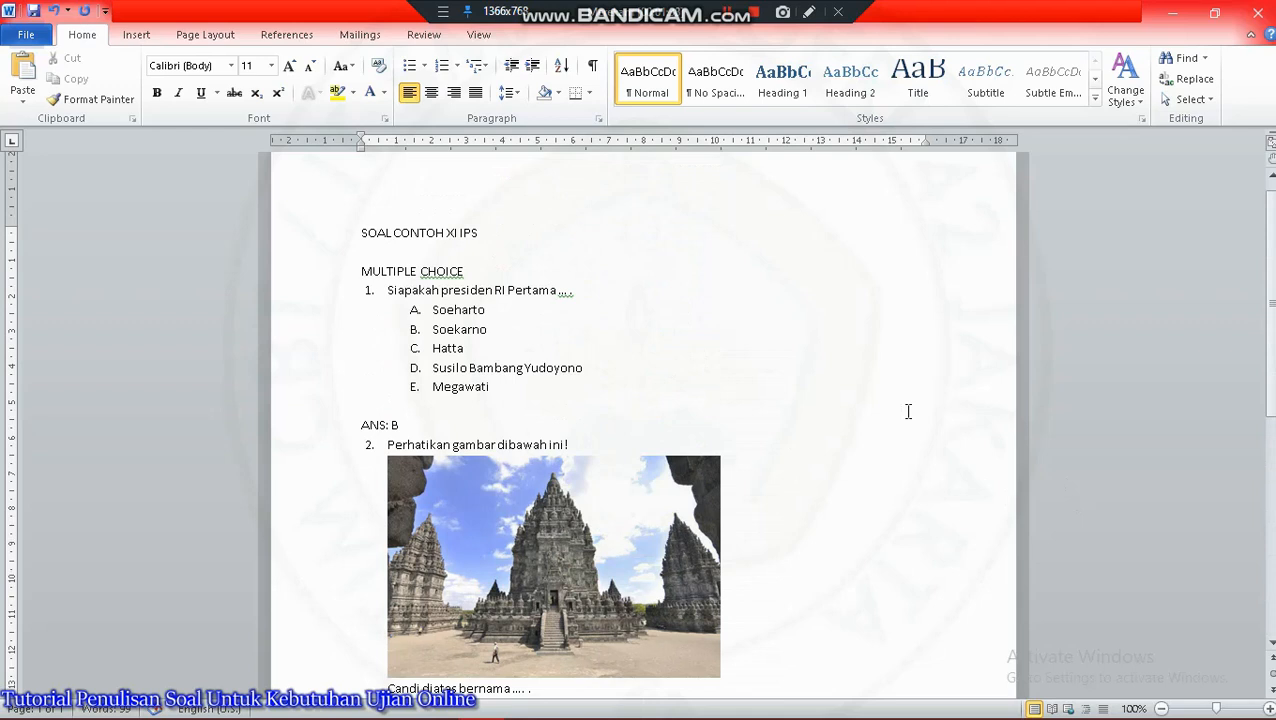
scroll(908, 412, "down", 1)
scroll(908, 412, "up", 1)
scroll(1188, 556, "down", 2)
scroll(1188, 556, "down", 1)
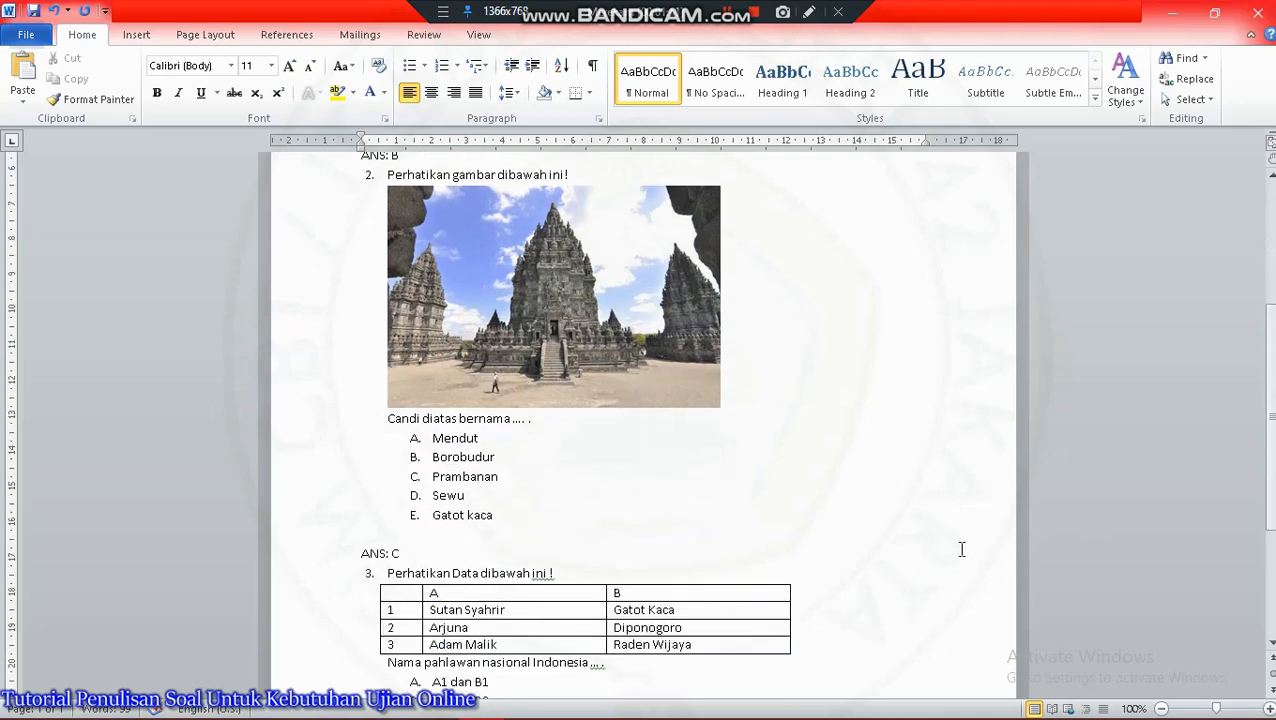
scroll(963, 546, "down", 5)
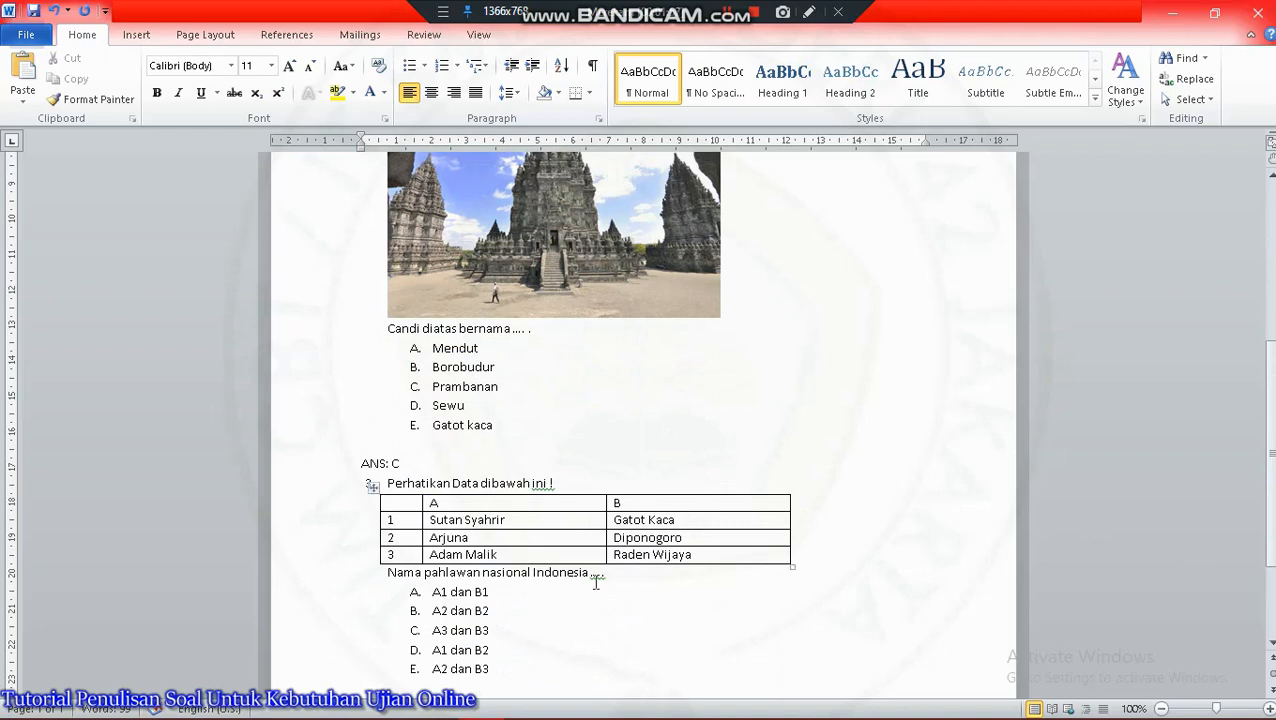
scroll(1025, 598, "down", 1)
scroll(1025, 598, "down", 2)
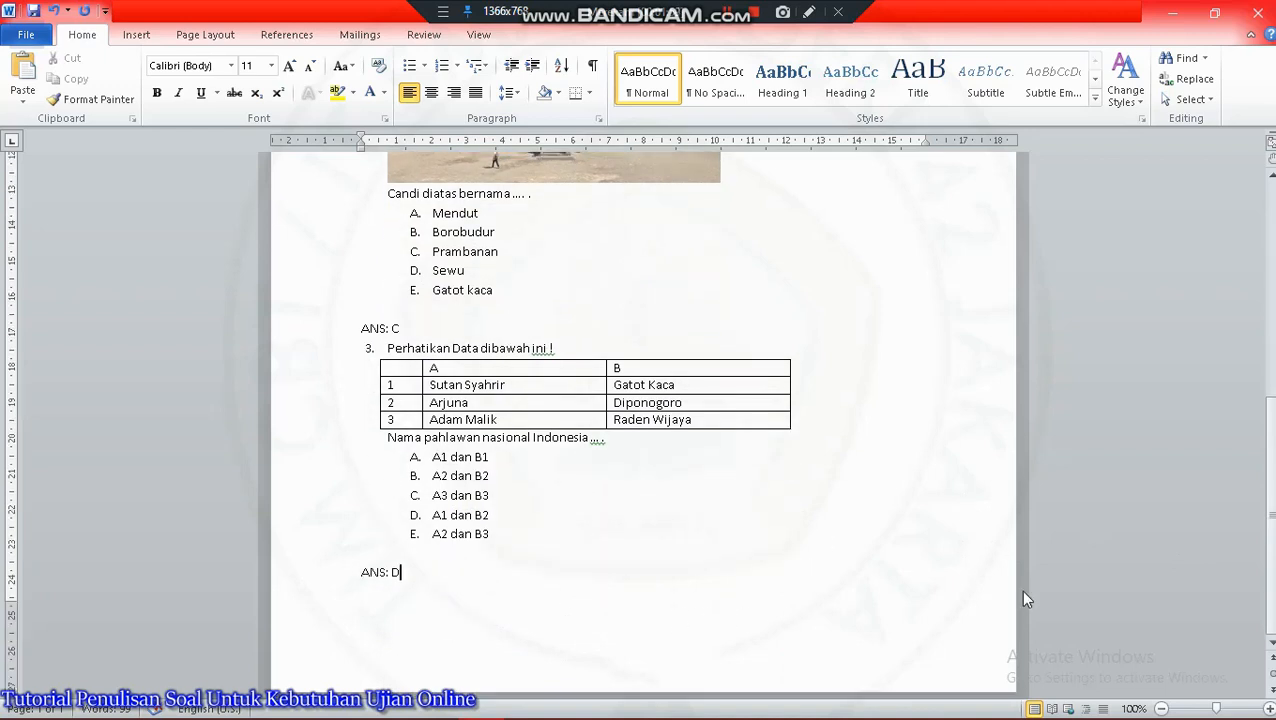
scroll(1023, 592, "up", 3)
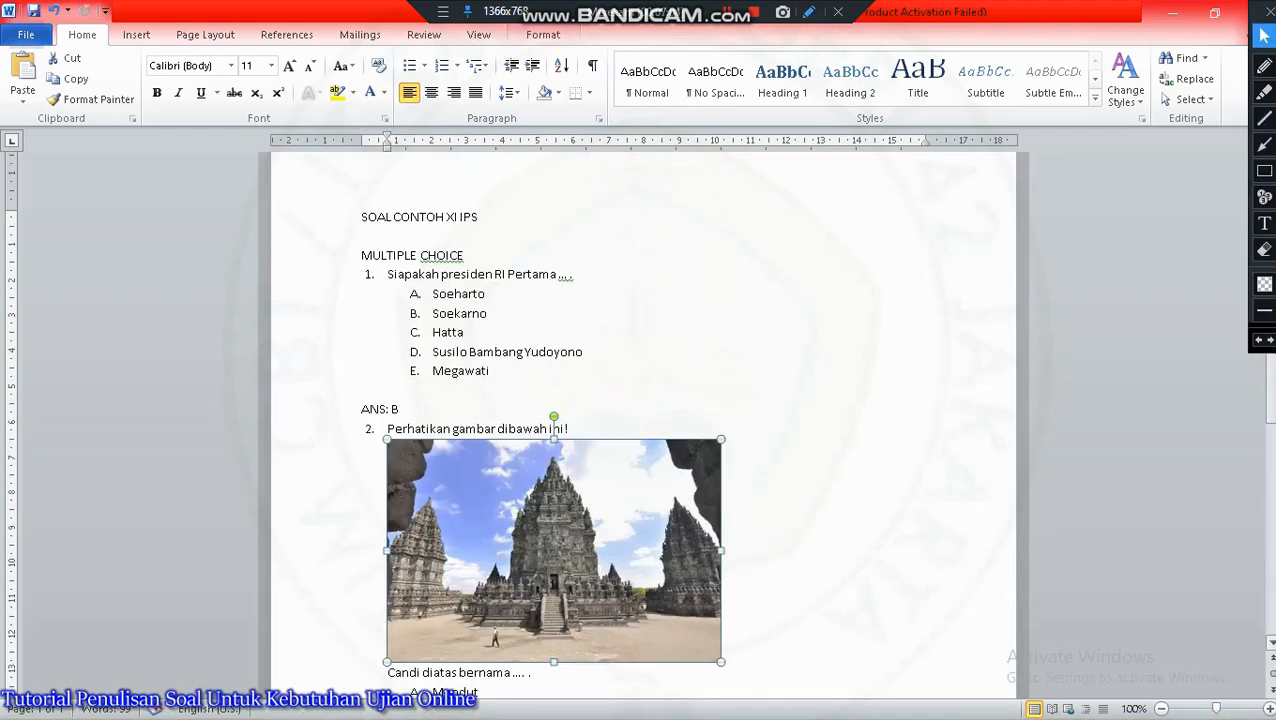
scroll(640, 430, "down", 2)
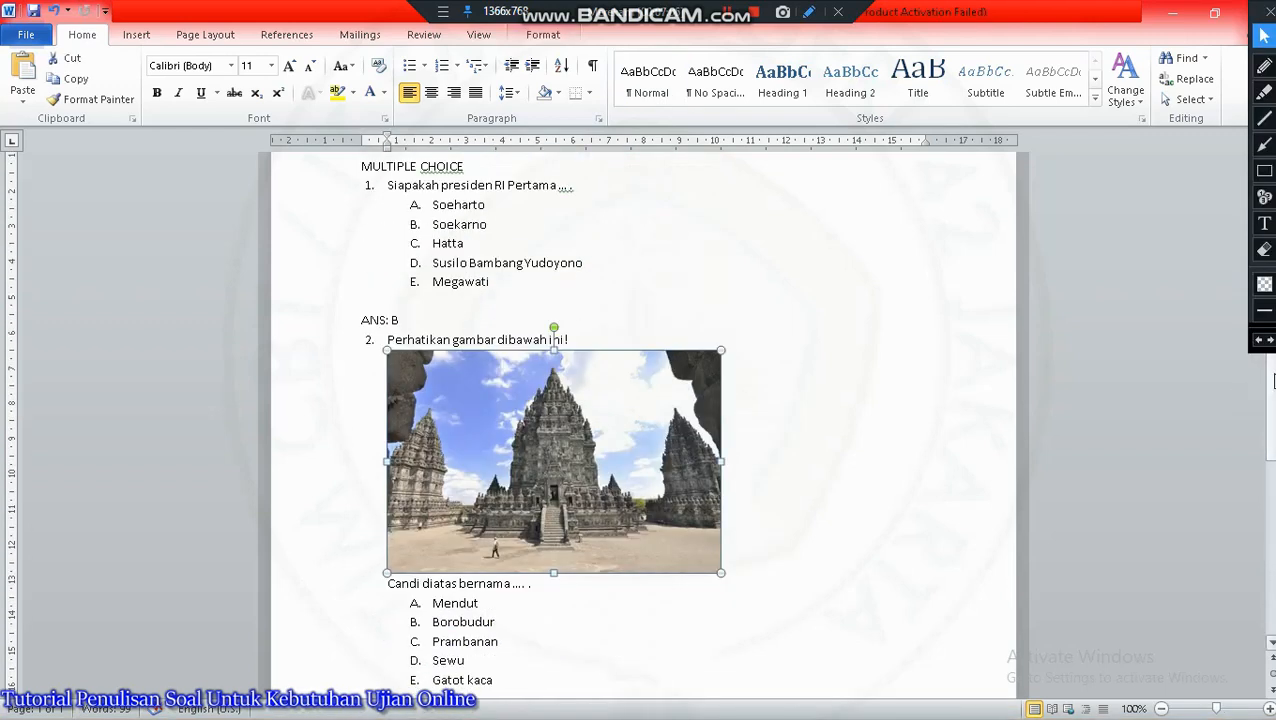
scroll(640, 430, "down", 6)
scroll(640, 430, "down", 1)
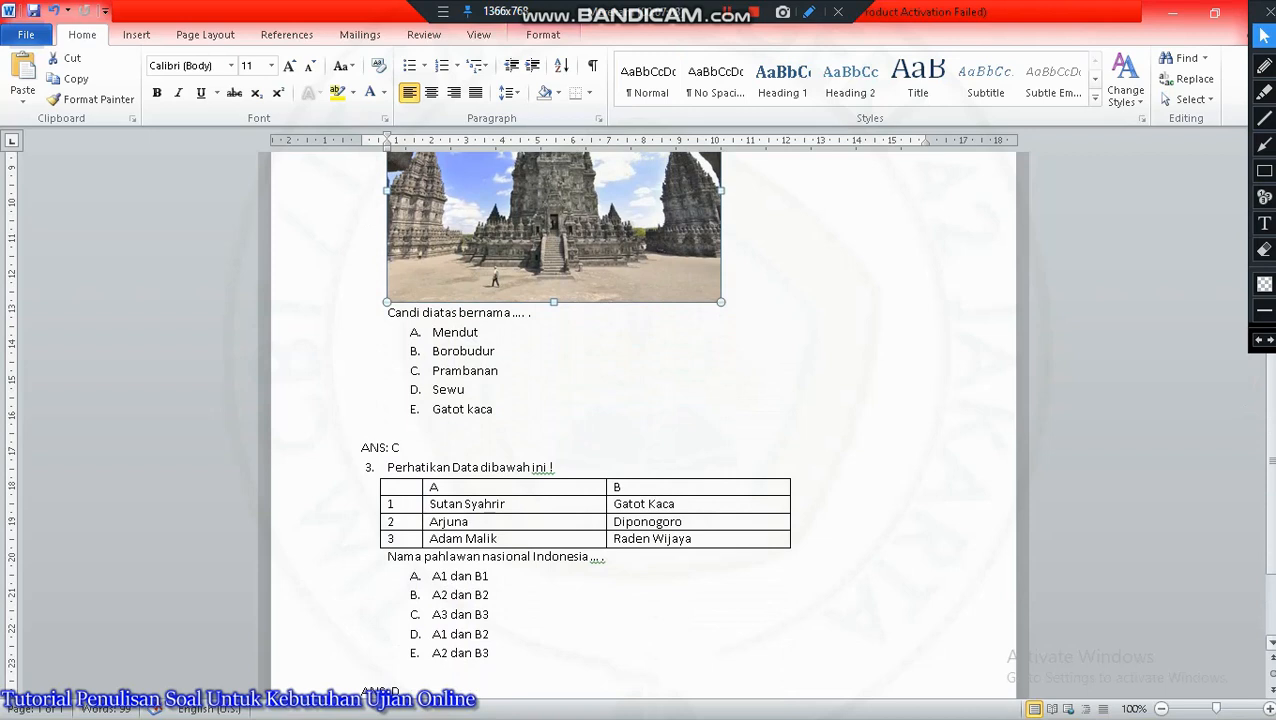
left_click_drag(1270, 448, 1270, 284)
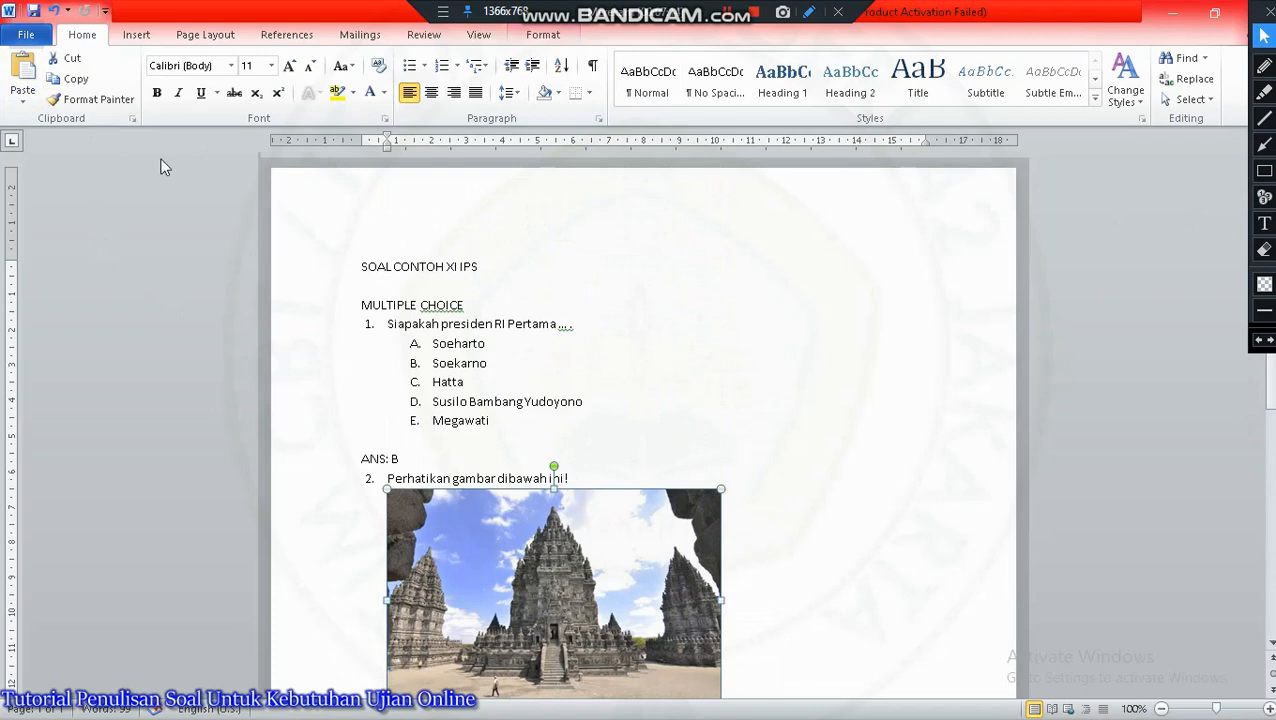
- Start saving the document under a new name in the Documents folder and enter SOAL PAS COBA as the file name
left_click(27, 38)
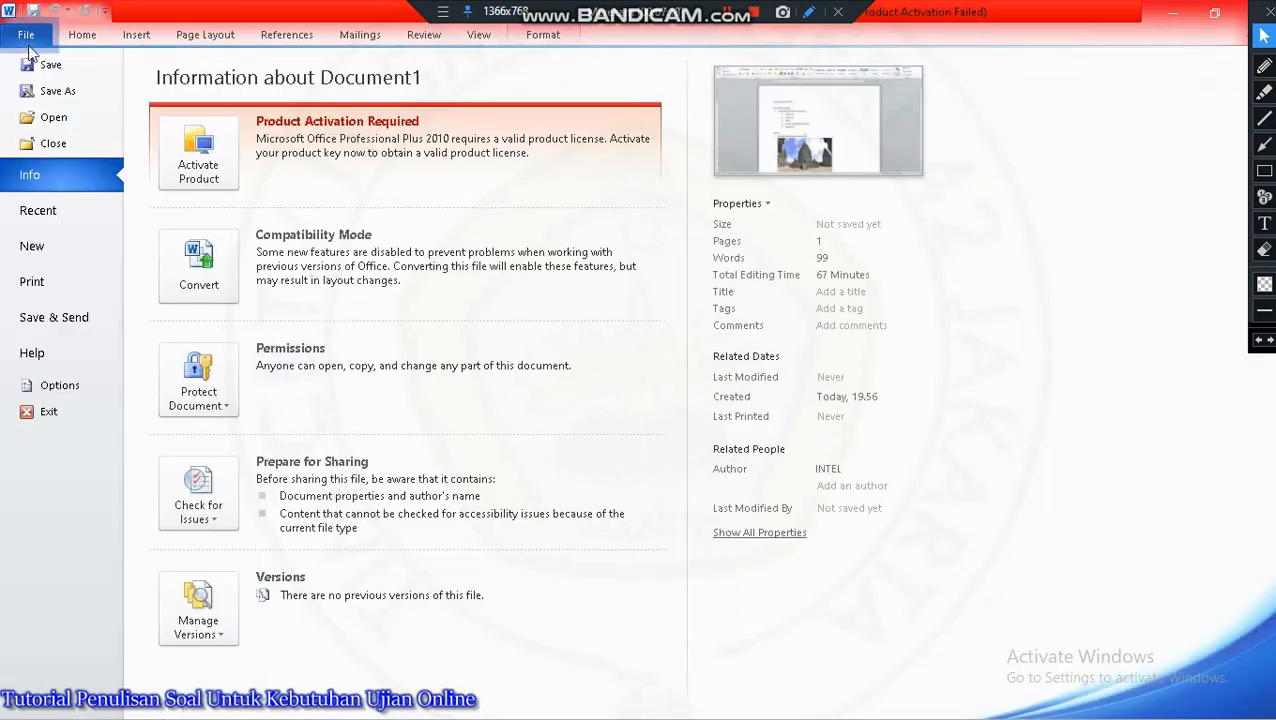
left_click(44, 93)
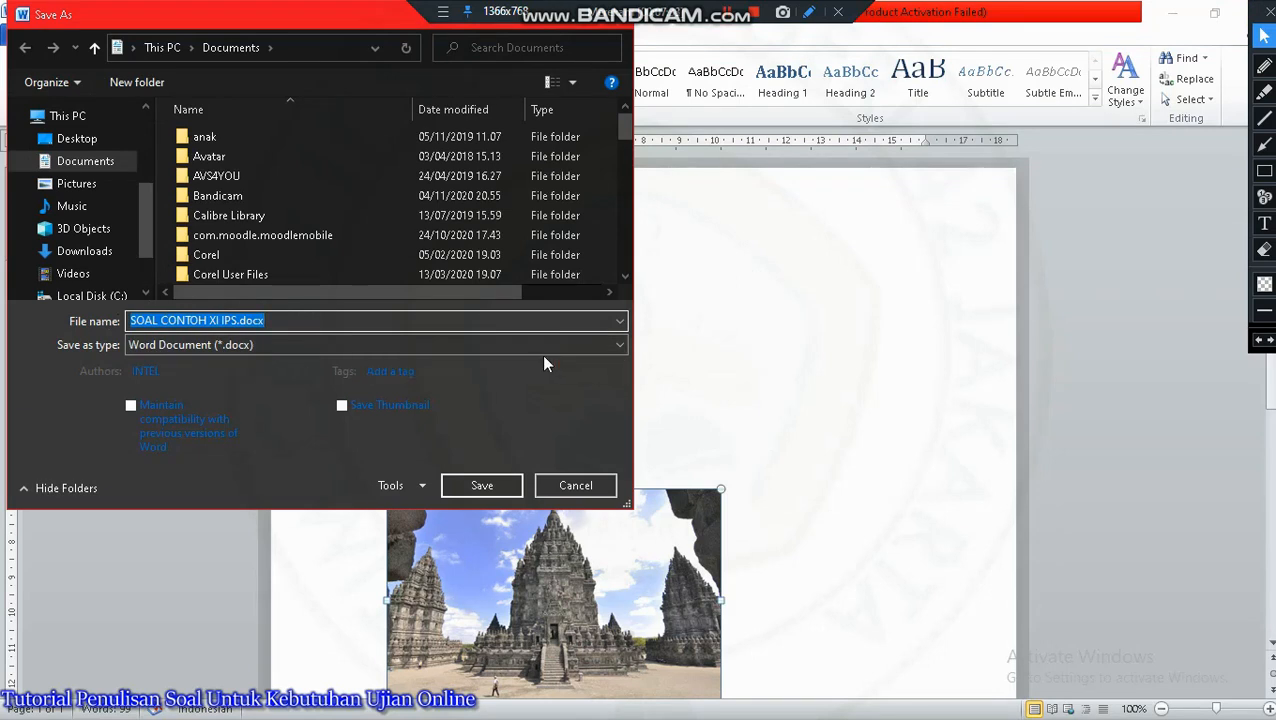
left_click(105, 168)
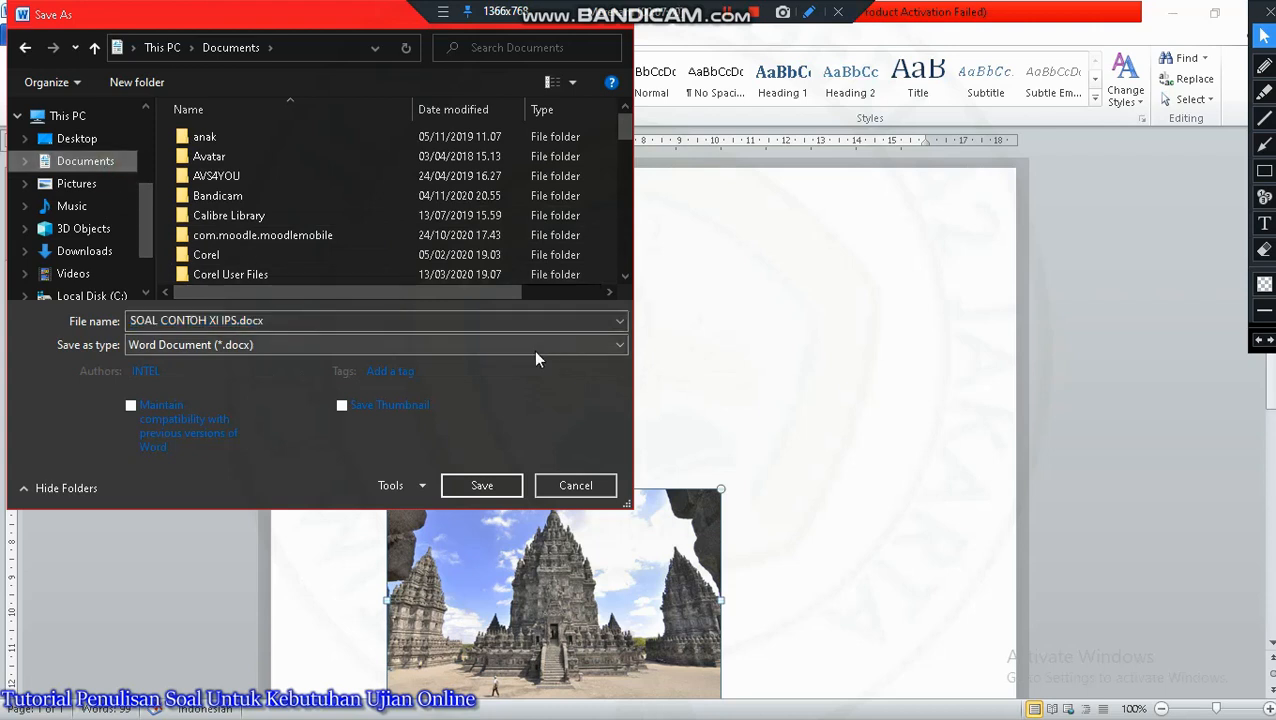
left_click(285, 321)
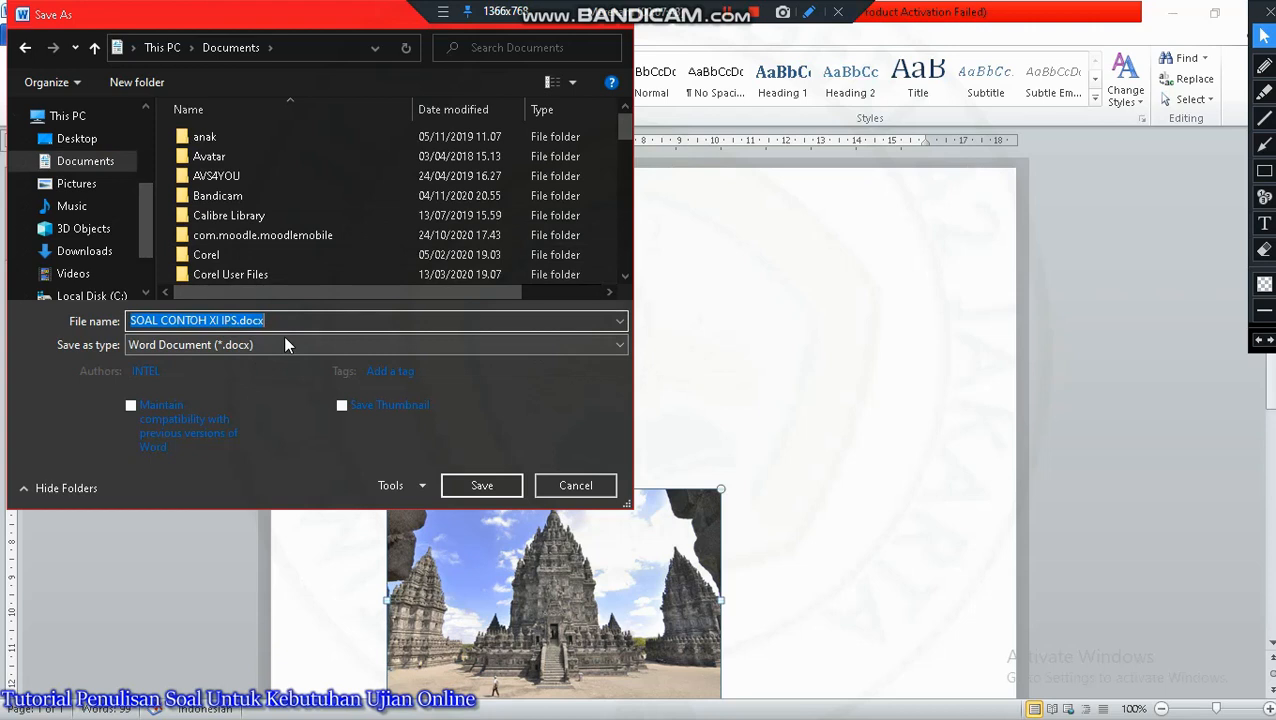
type("SOAL P")
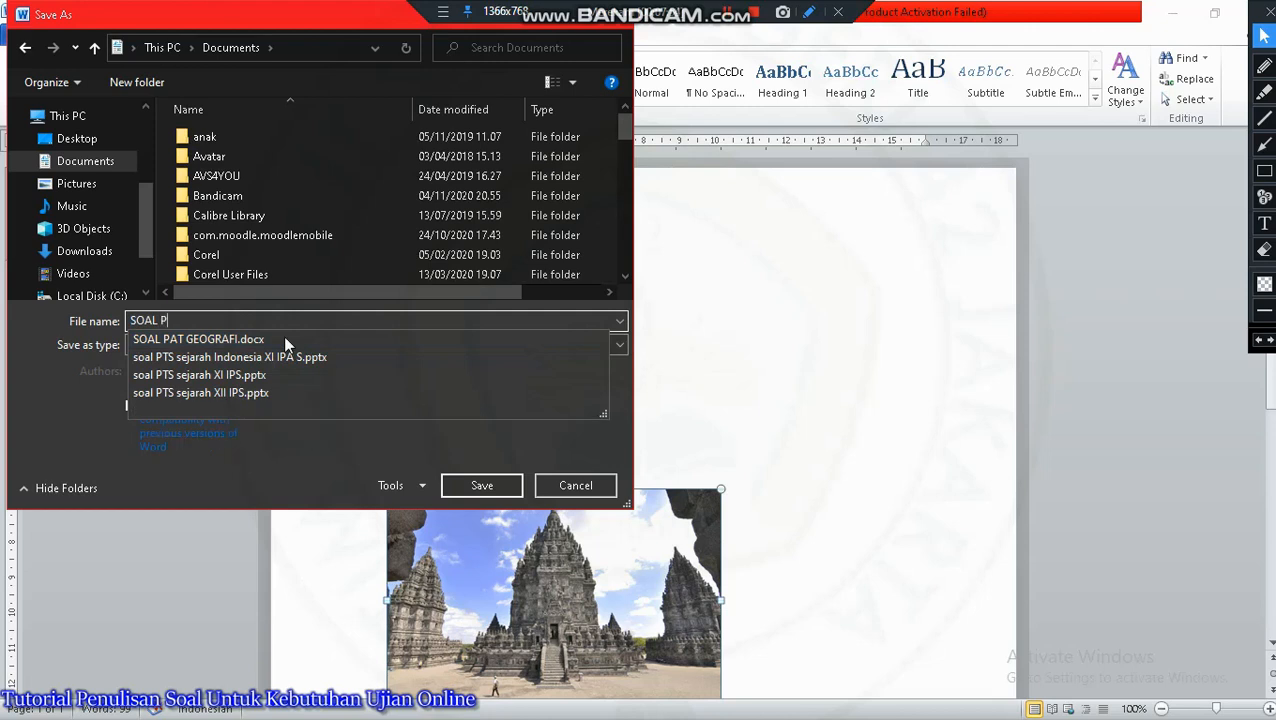
type("AS")
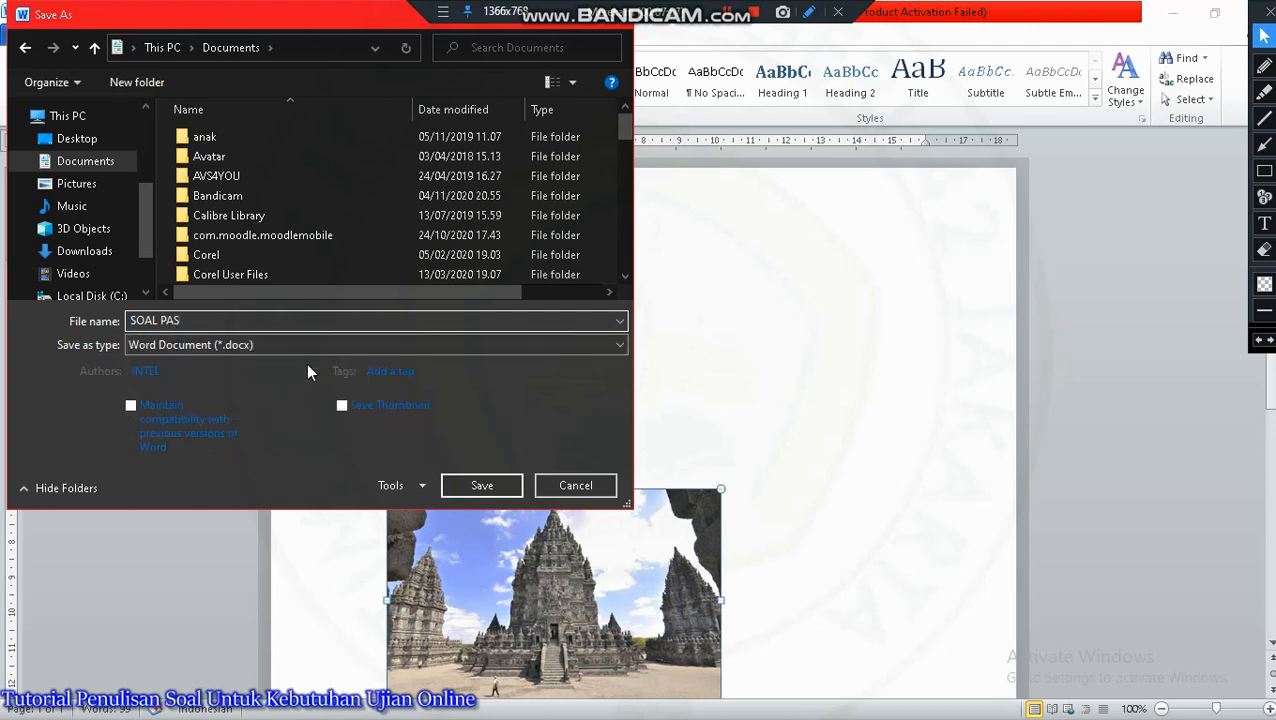
type(" COBA")
left_click(1264, 197)
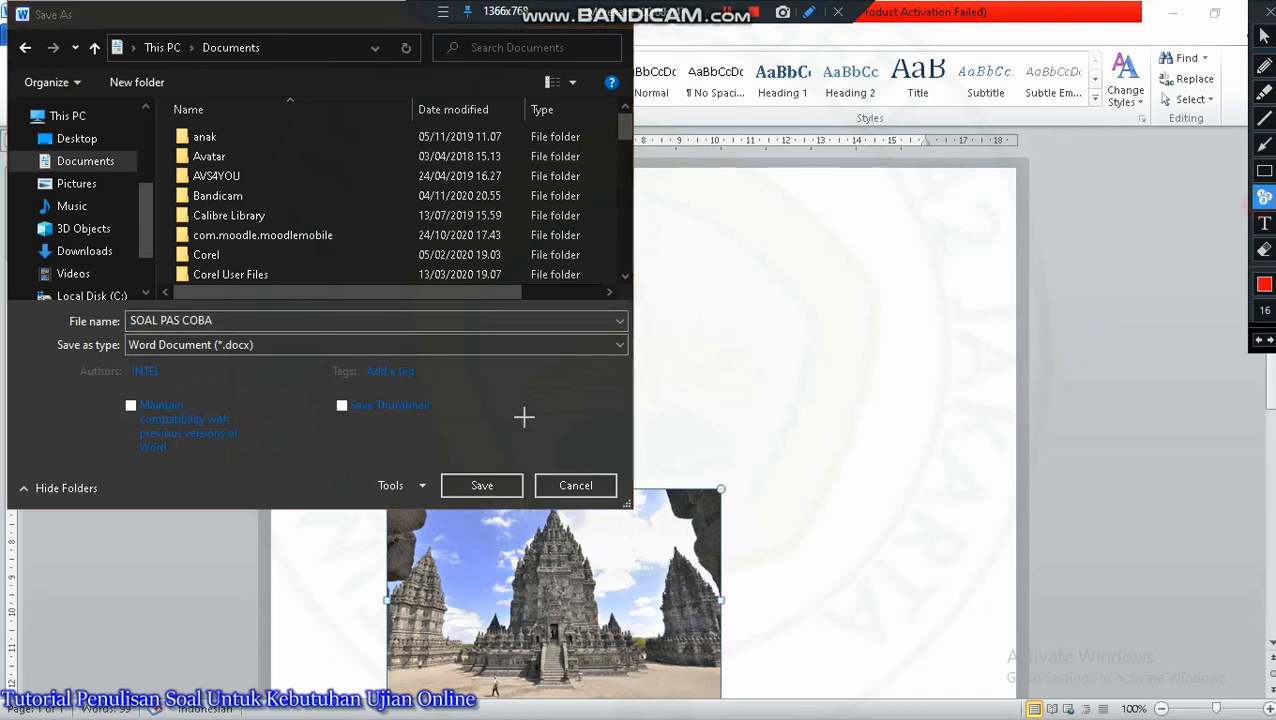
left_click(1264, 144)
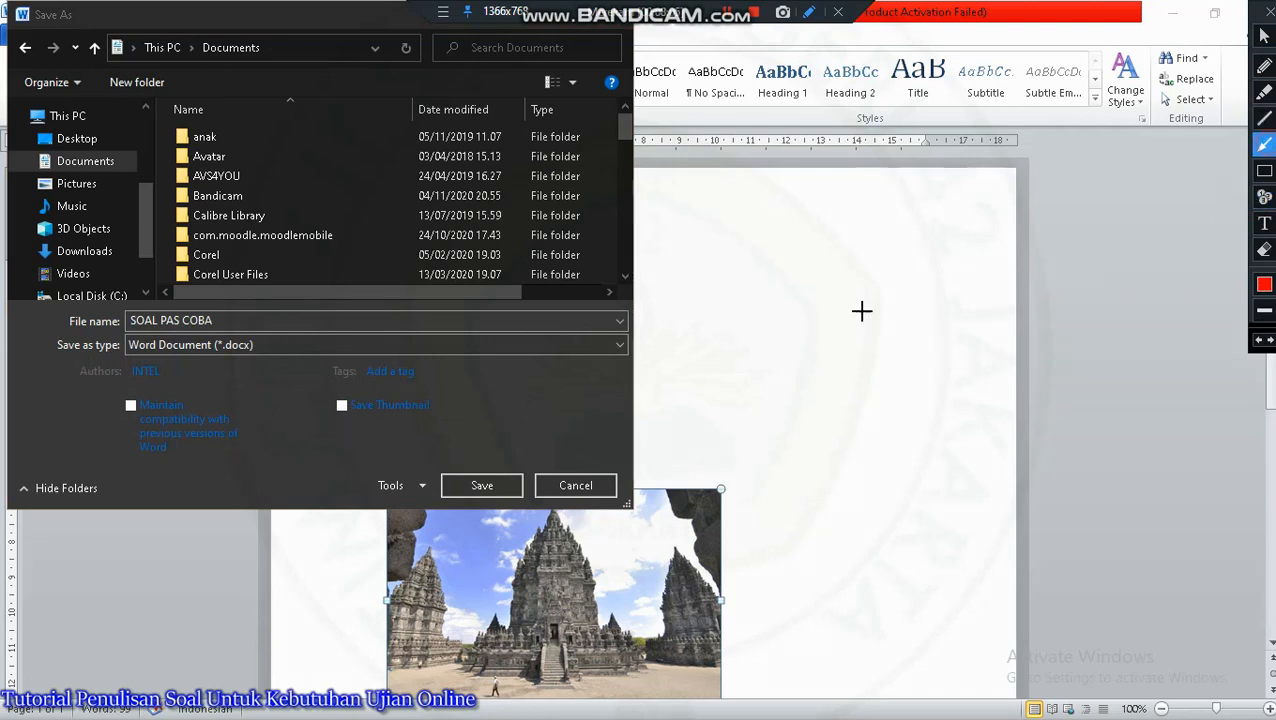
mouse_move(45, 410)
left_mouse_down()
mouse_move(63, 365)
mouse_move(85, 358)
left_mouse_up()
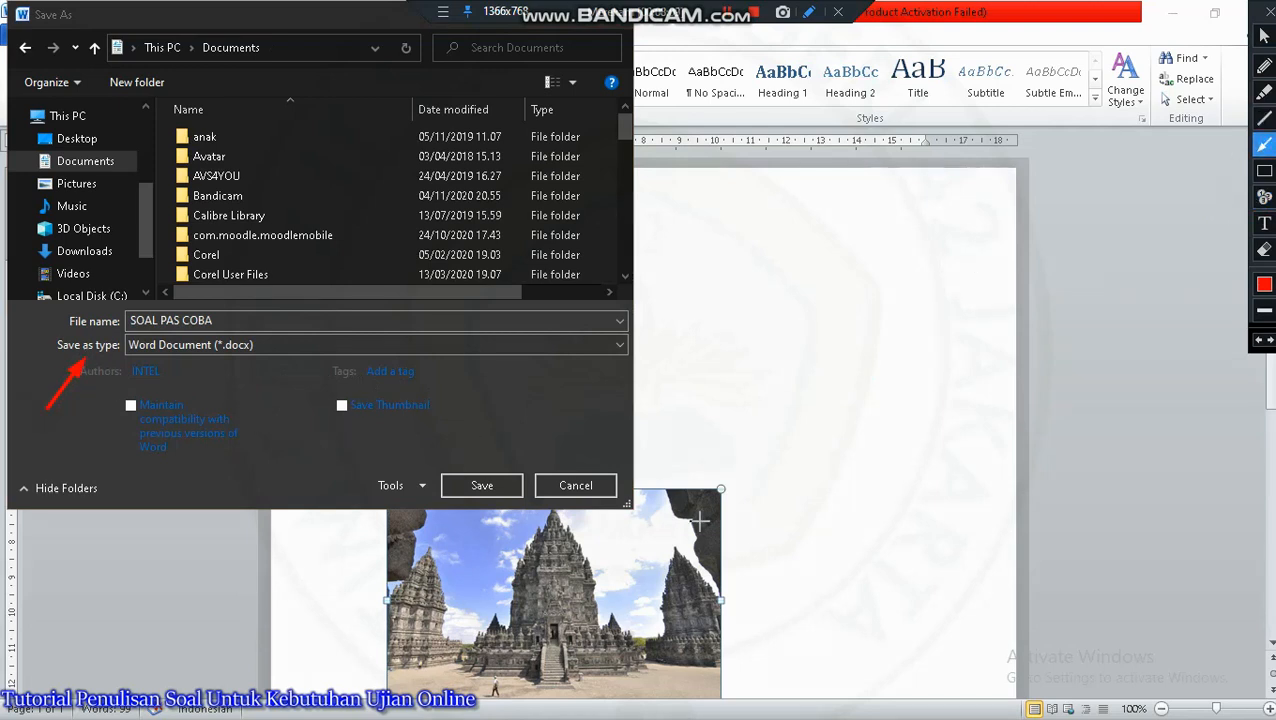
left_click(1264, 35)
- Set the file type for SOAL PAS COBA to Rich Text Format (*.rtf)
left_click(617, 346)
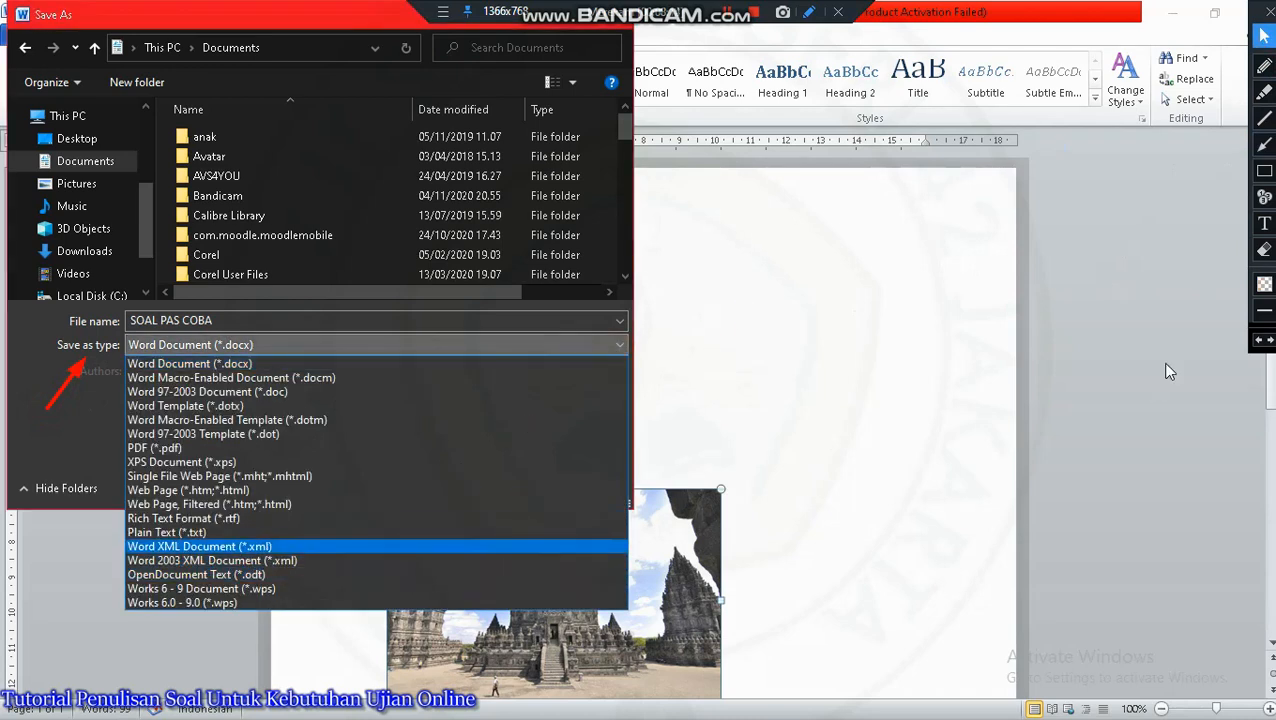
left_click(1264, 145)
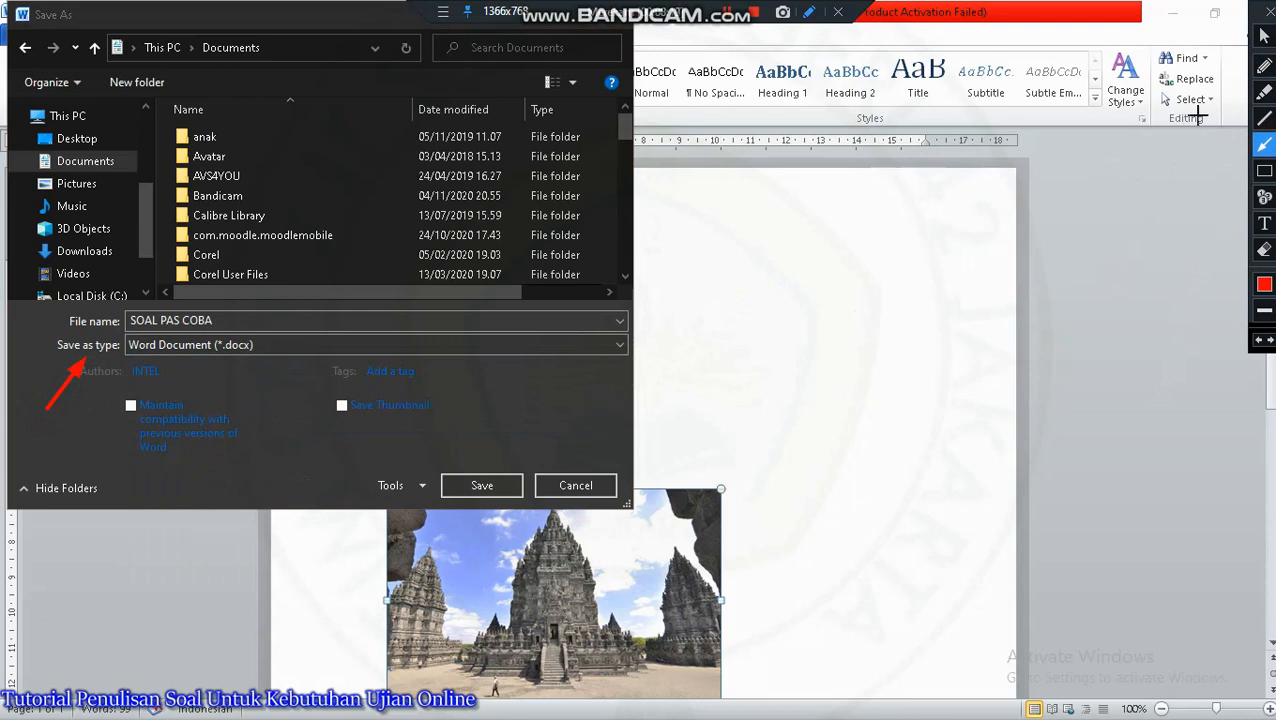
left_click(1263, 36)
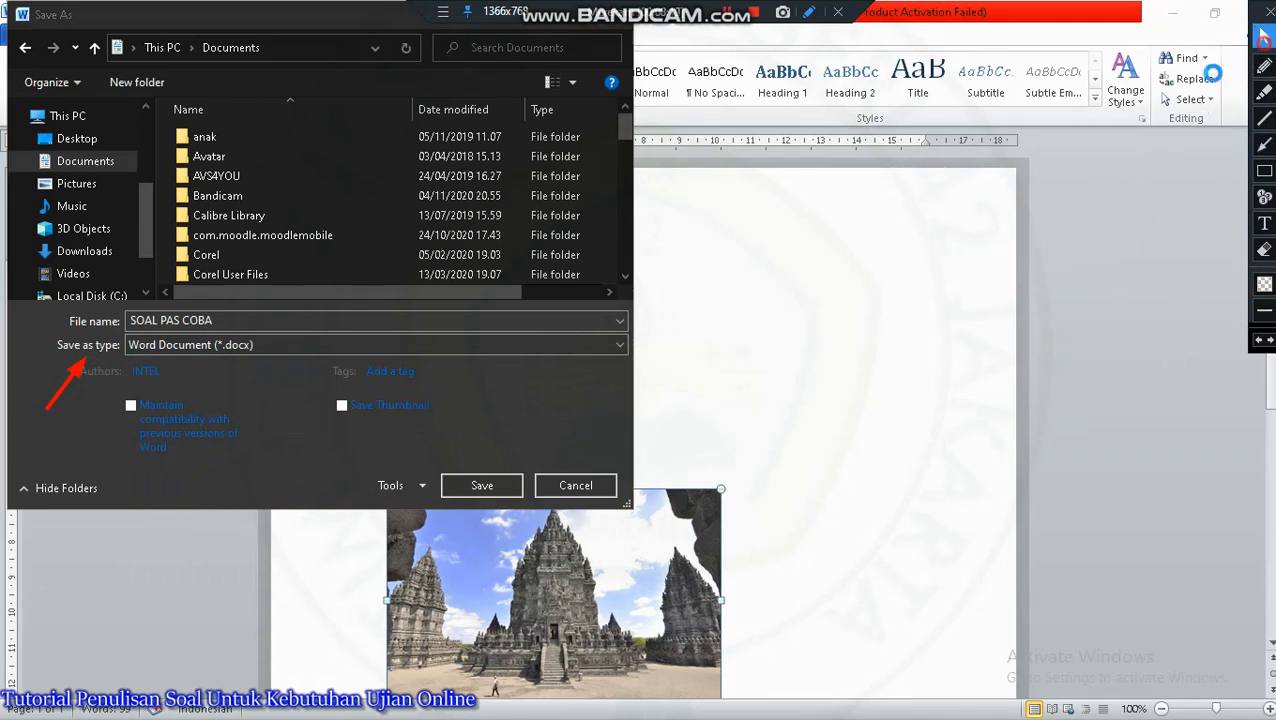
left_click(620, 345)
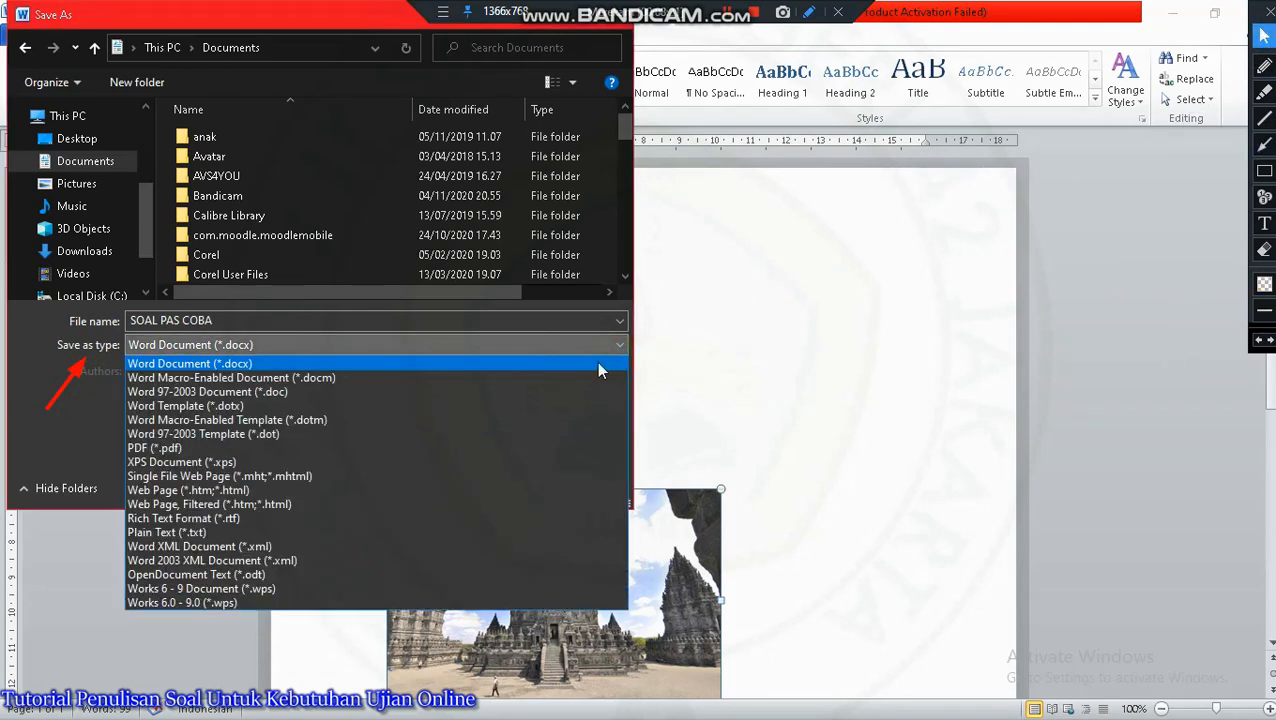
left_click(296, 518)
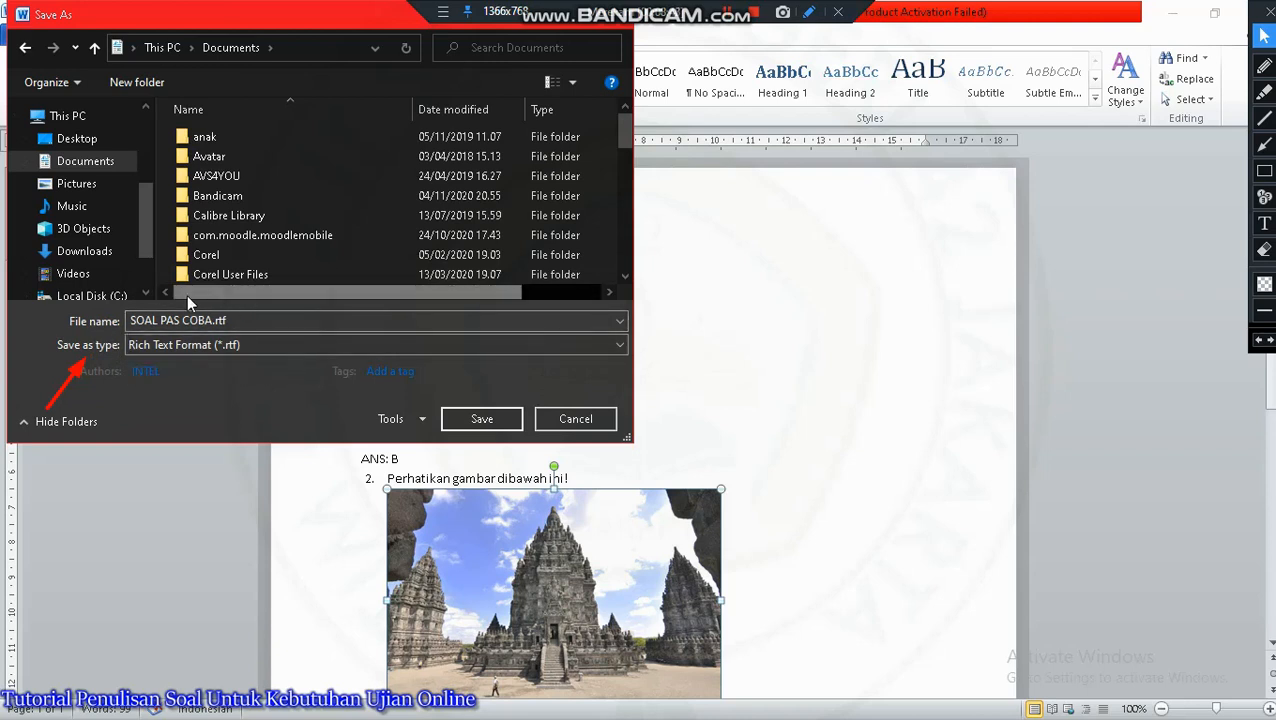
left_click(181, 371)
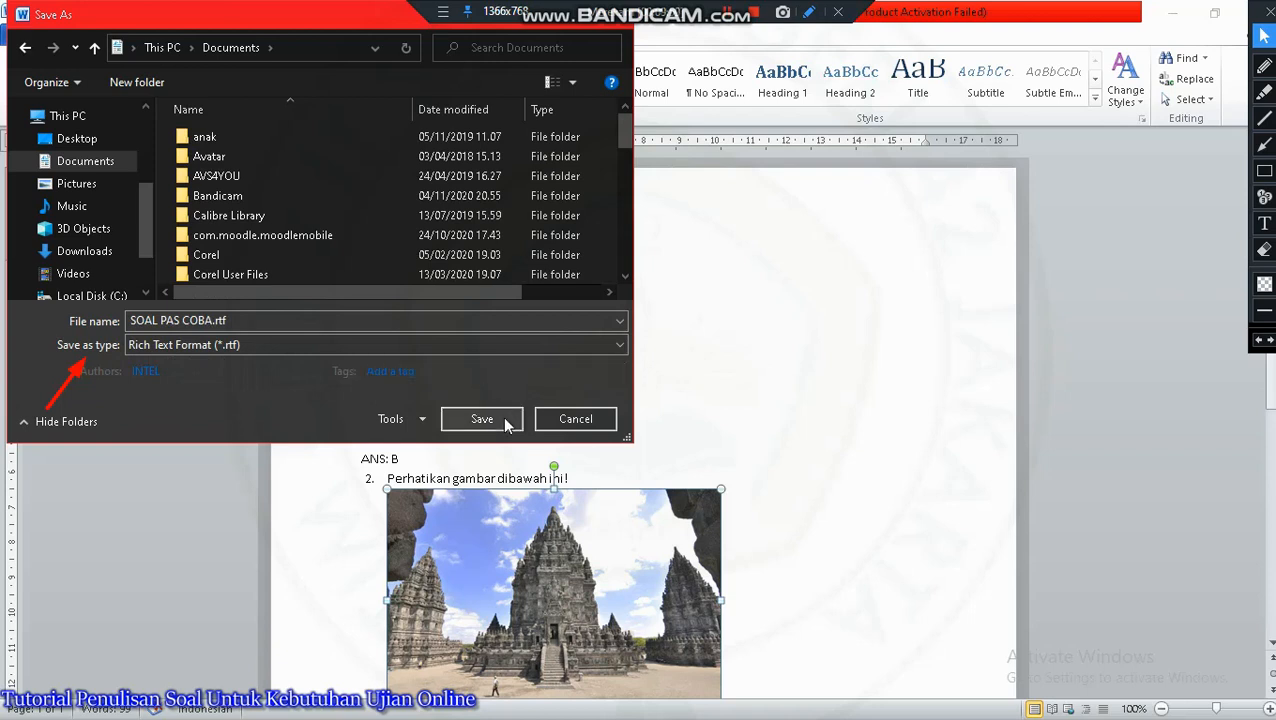
- Erase the red arrow annotation beside the file type and save the document as SOAL PAS COBA.rtf in the Documents folder
left_click(1263, 249)
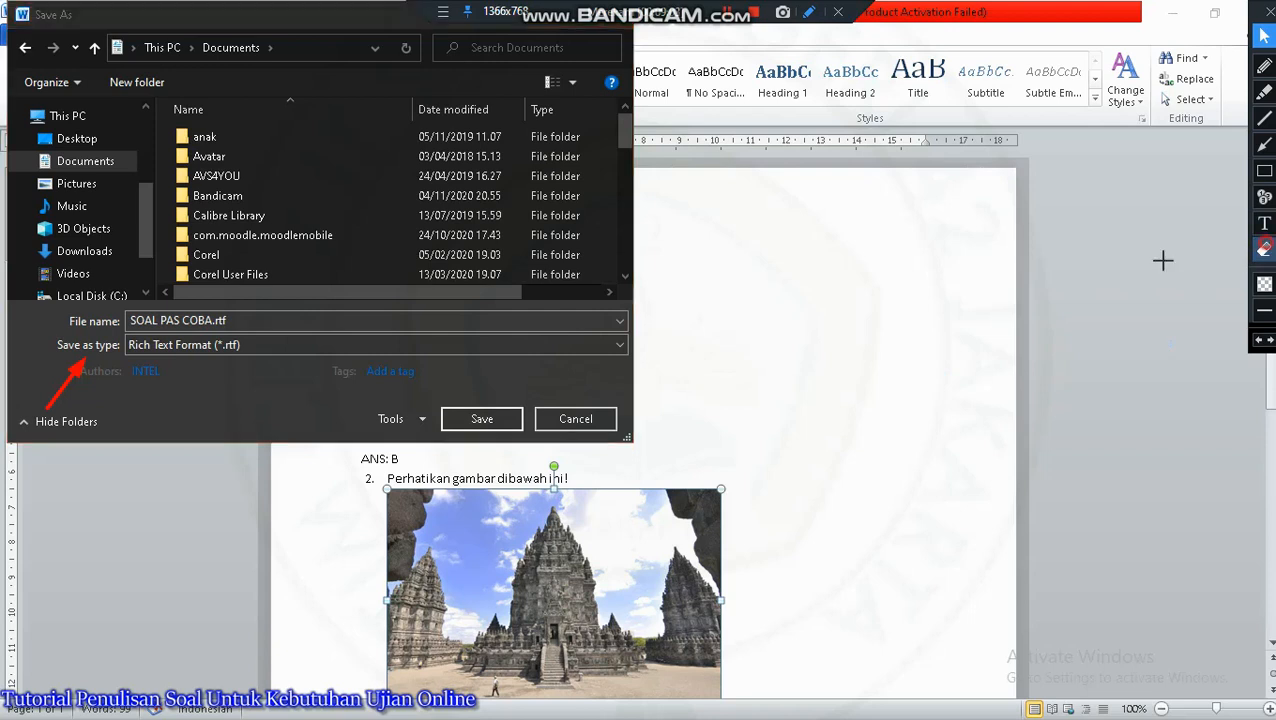
left_click_drag(23, 326, 133, 447)
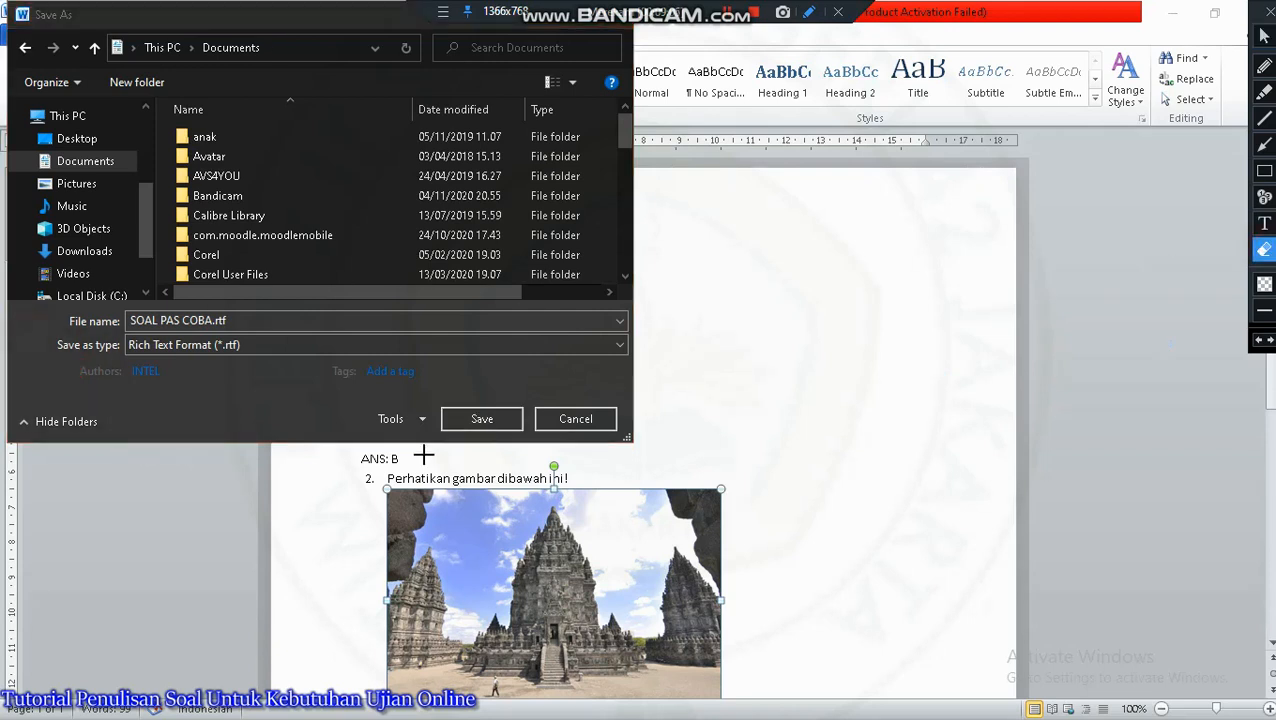
left_click(1263, 35)
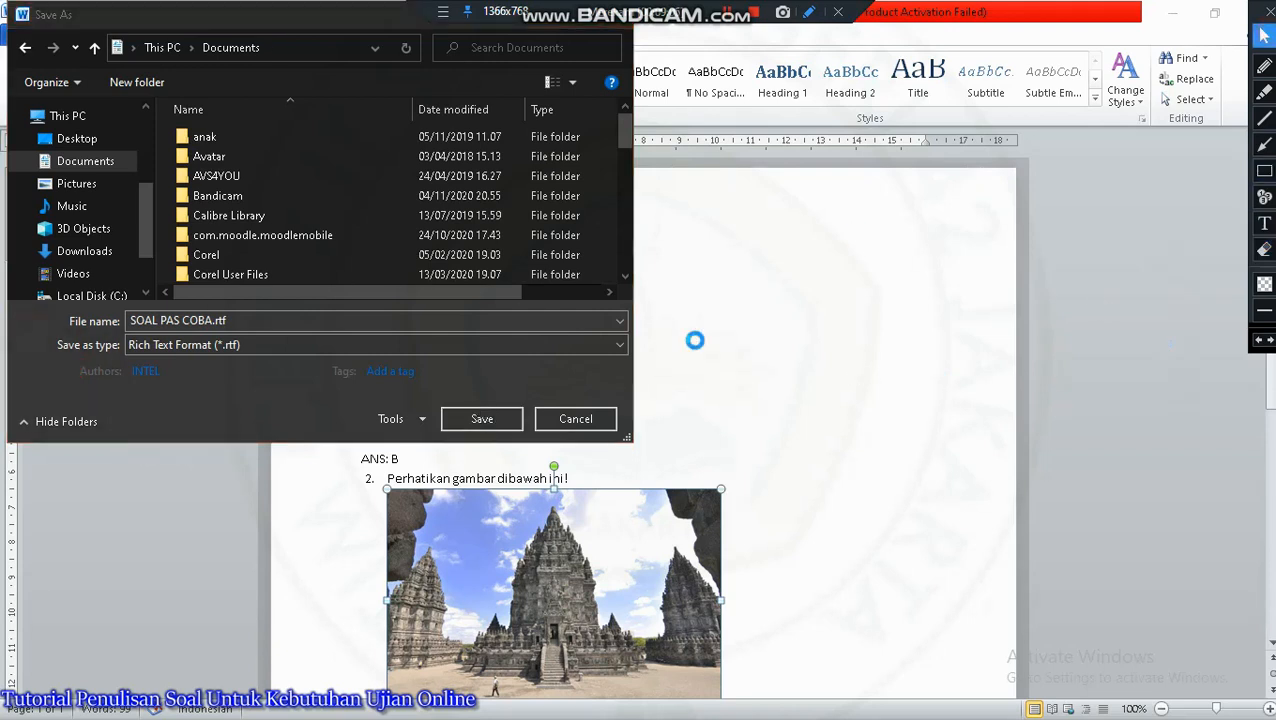
left_click(466, 424)
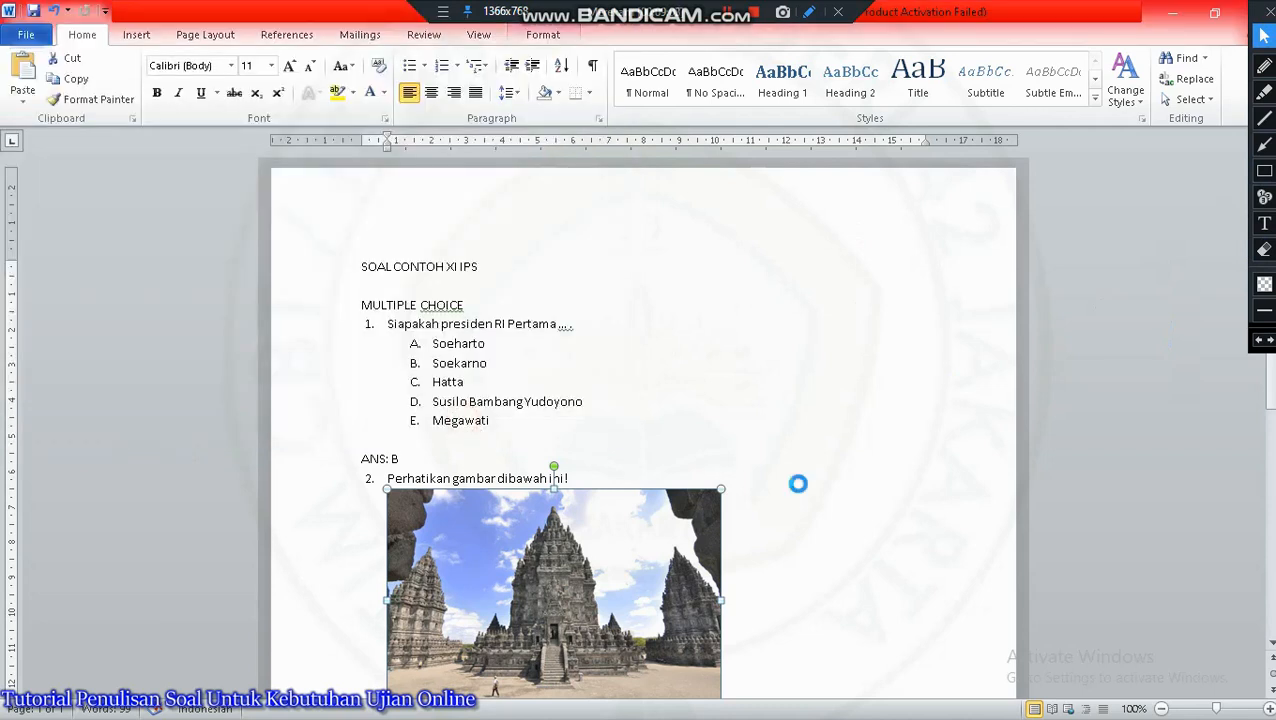